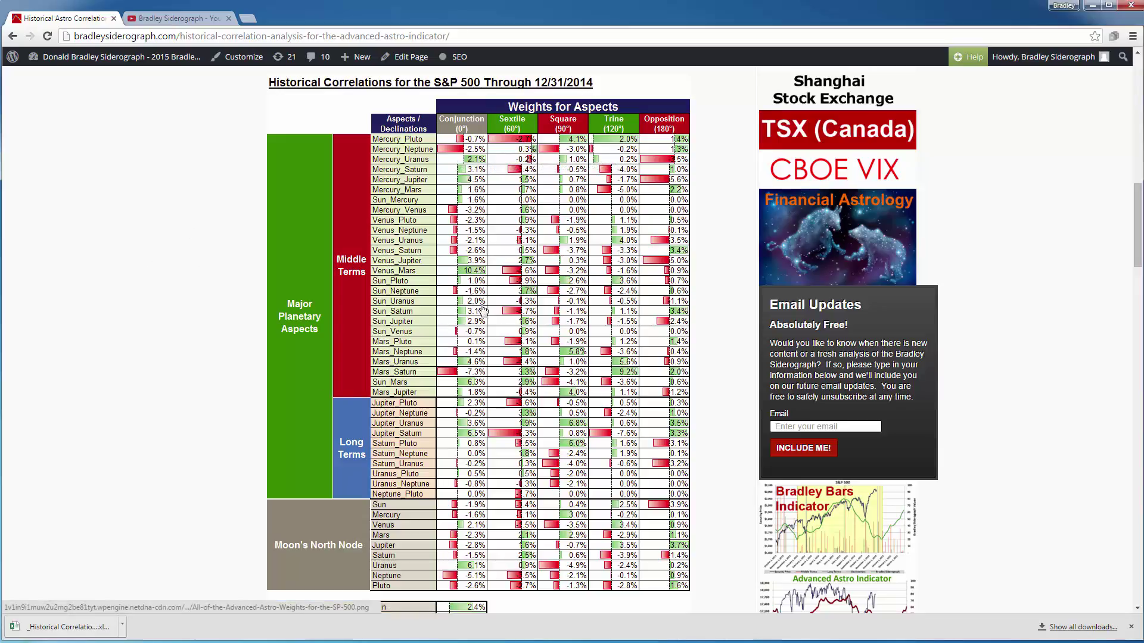
Examine the S&P 500 historical correlations table, covering the Middle Terms, Long Terms, Moon's North Node and Declinations weights.
{"action": "scroll", "coordinate": [539, 414], "scroll_direction": "down", "scroll_amount": 1}
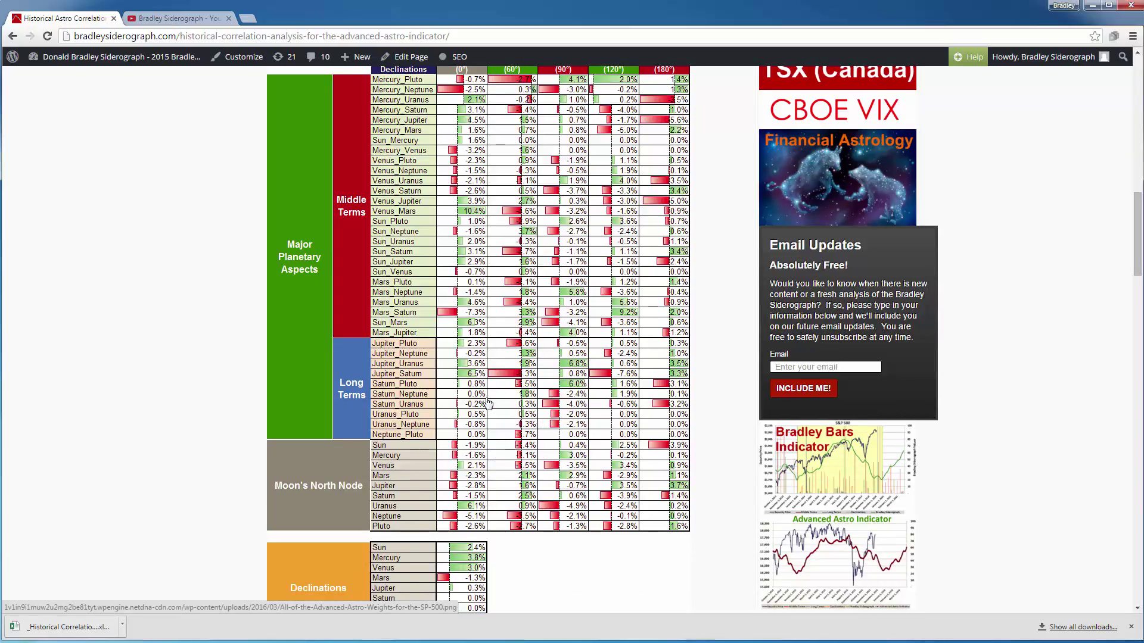
{"action": "scroll", "coordinate": [462, 581], "scroll_direction": "up", "scroll_amount": 1}
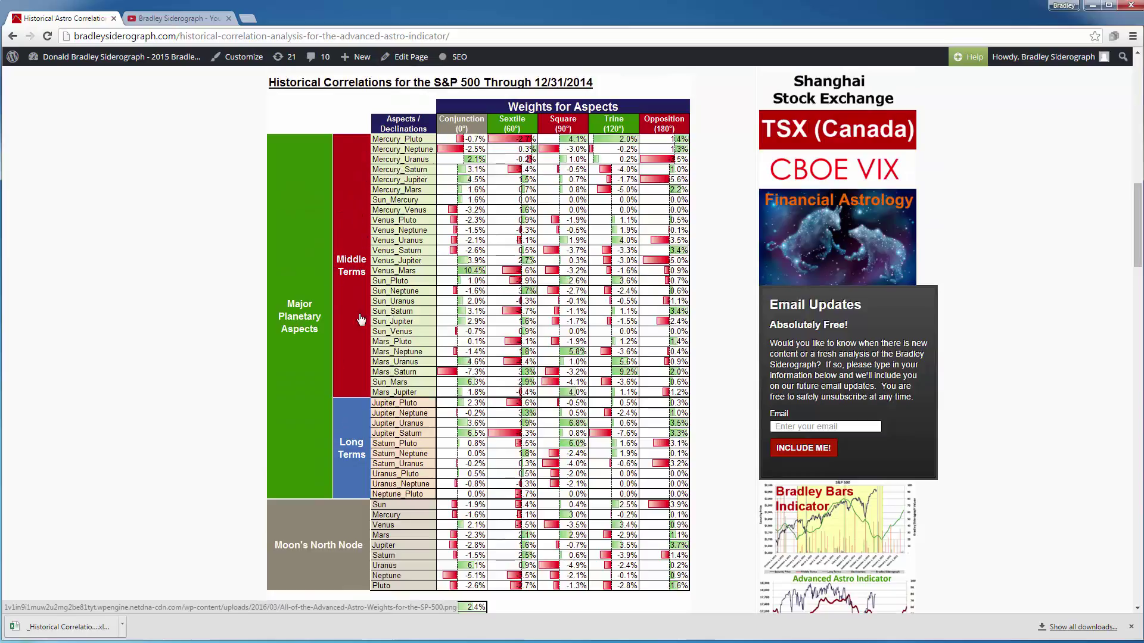
{"action": "scroll", "coordinate": [420, 322], "scroll_direction": "down", "scroll_amount": 1}
{"action": "scroll", "coordinate": [314, 495], "scroll_direction": "down", "scroll_amount": 1}
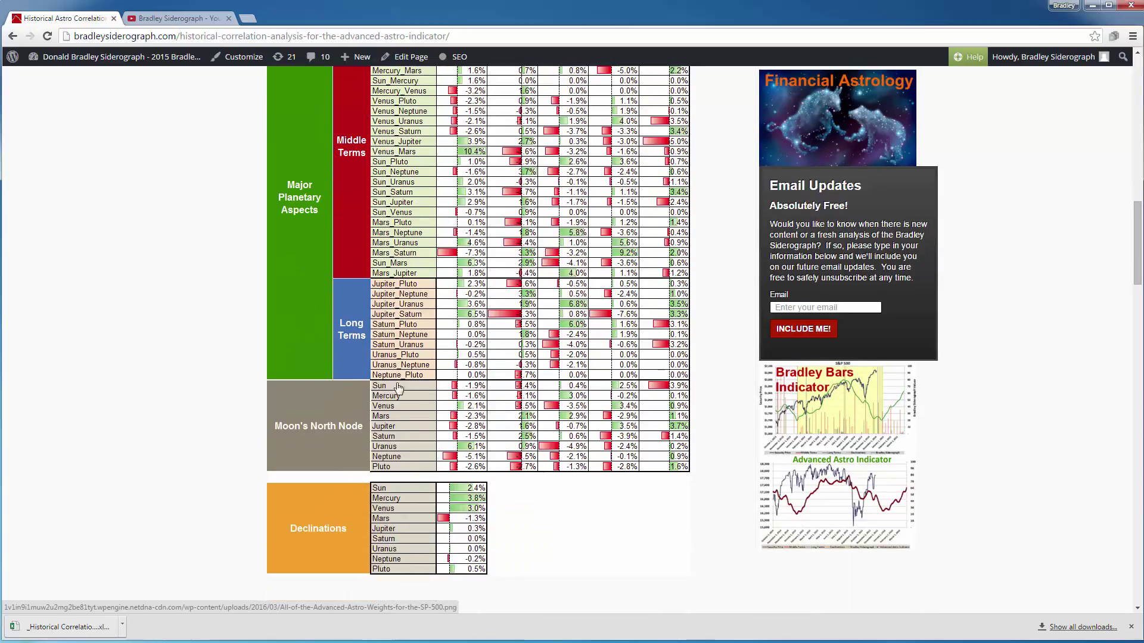
{"action": "scroll", "coordinate": [334, 482], "scroll_direction": "down", "scroll_amount": 1}
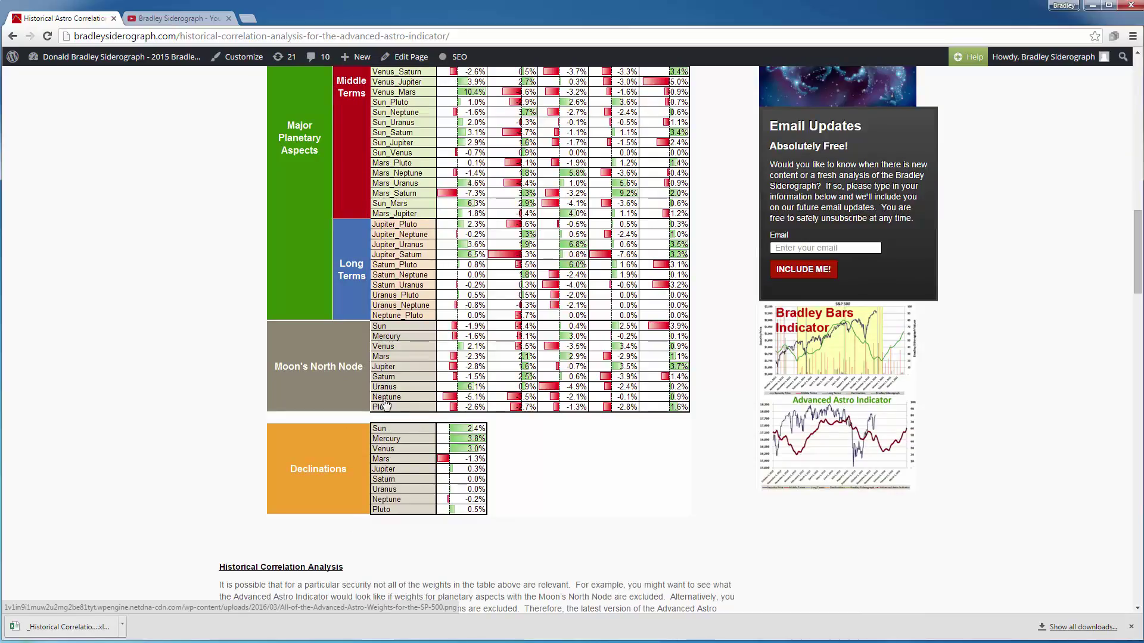
{"action": "scroll", "coordinate": [397, 329], "scroll_direction": "up", "scroll_amount": 4}
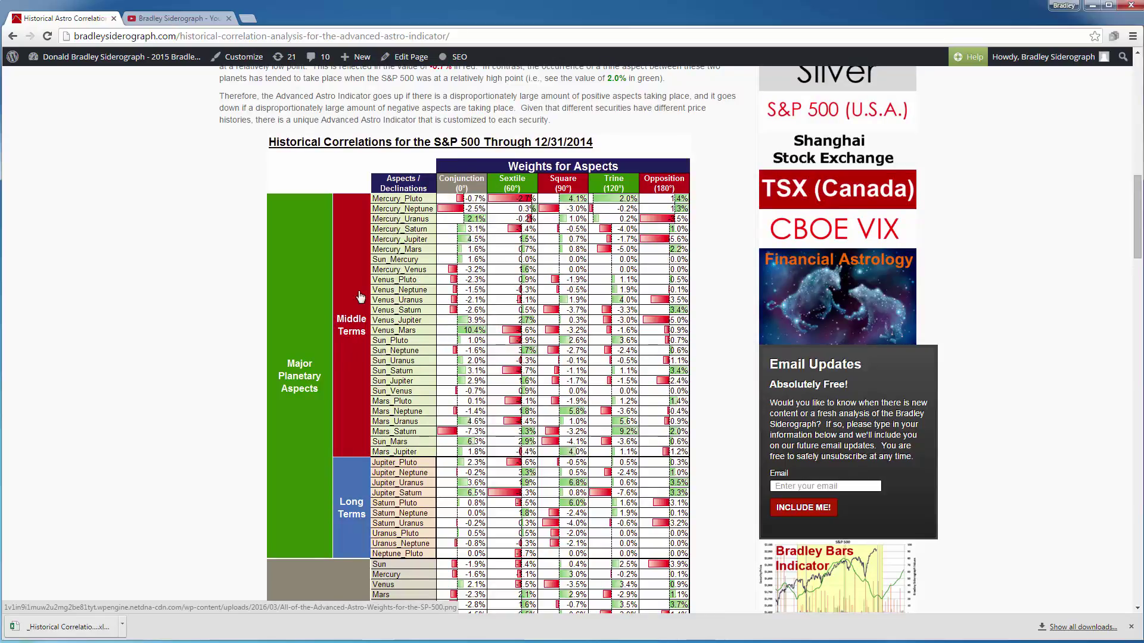
{"action": "scroll", "coordinate": [369, 316], "scroll_direction": "down", "scroll_amount": 4}
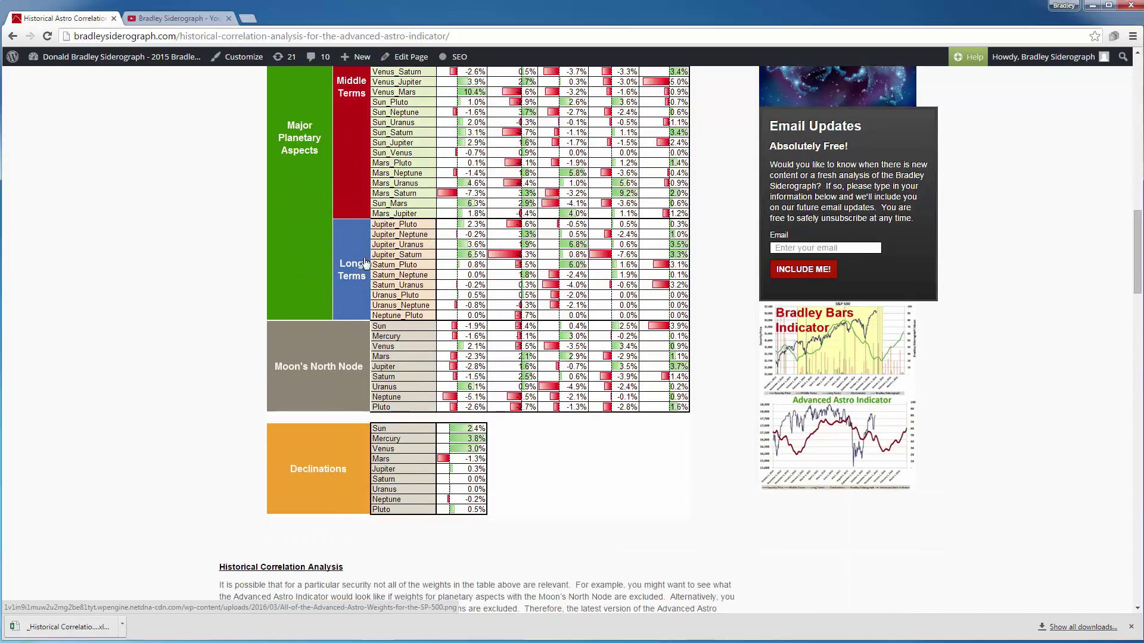
{"action": "scroll", "coordinate": [392, 283], "scroll_direction": "up", "scroll_amount": 3}
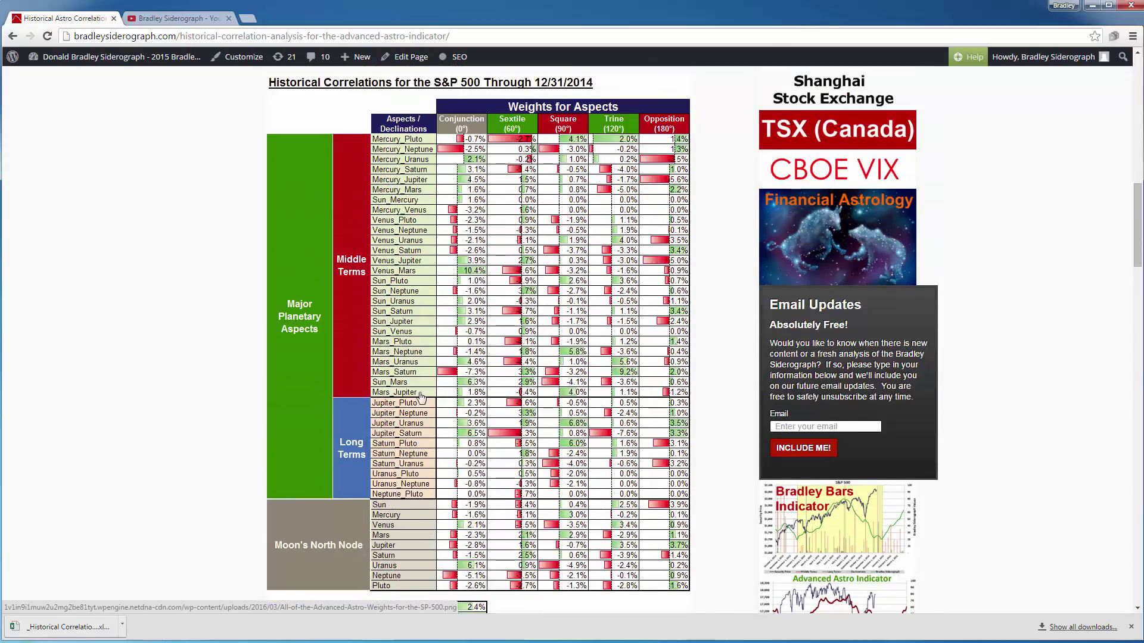
{"action": "scroll", "coordinate": [255, 266], "scroll_direction": "up", "scroll_amount": 3}
{"action": "scroll", "coordinate": [235, 302], "scroll_direction": "down", "scroll_amount": 3}
{"action": "key", "text": "alt+Tab"}
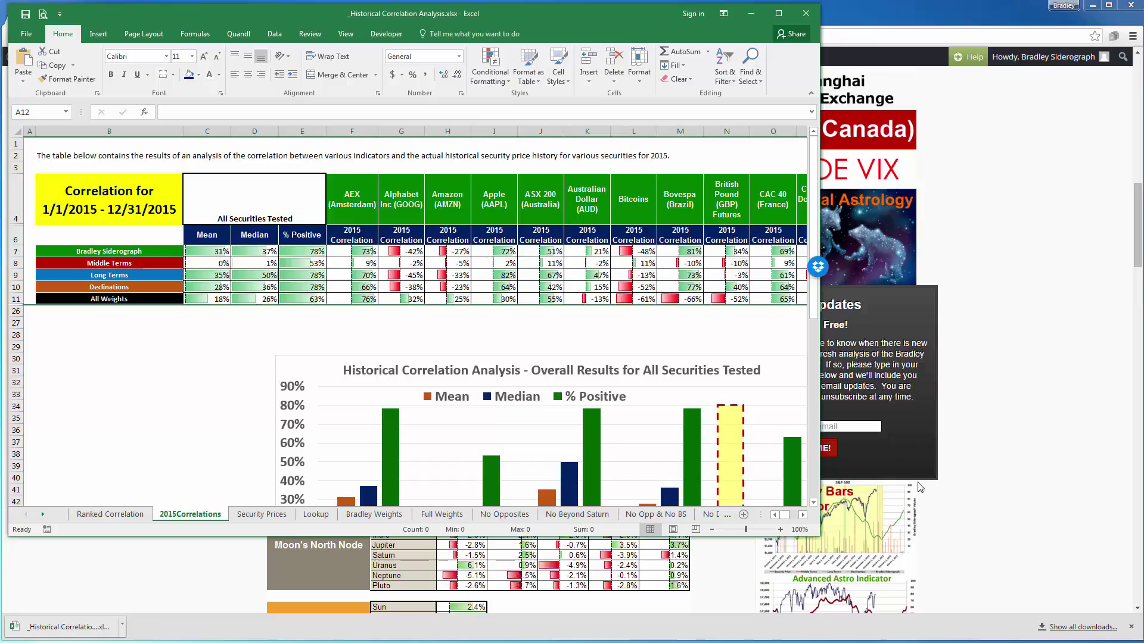
{"action": "left_click_drag", "start_coordinate": [820, 537], "coordinate": [1057, 595]}
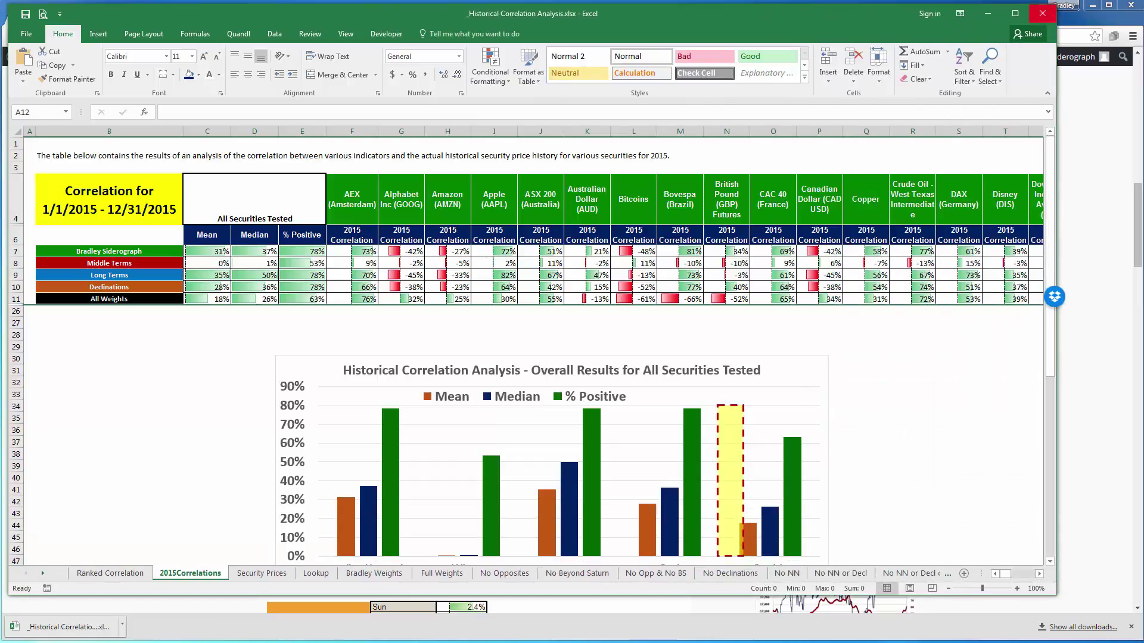
{"action": "left_click", "coordinate": [987, 15]}
Find the Excel download link near the end of the web page and highlight the sentence introducing it.
{"action": "scroll", "coordinate": [151, 244], "scroll_direction": "up", "scroll_amount": 20}
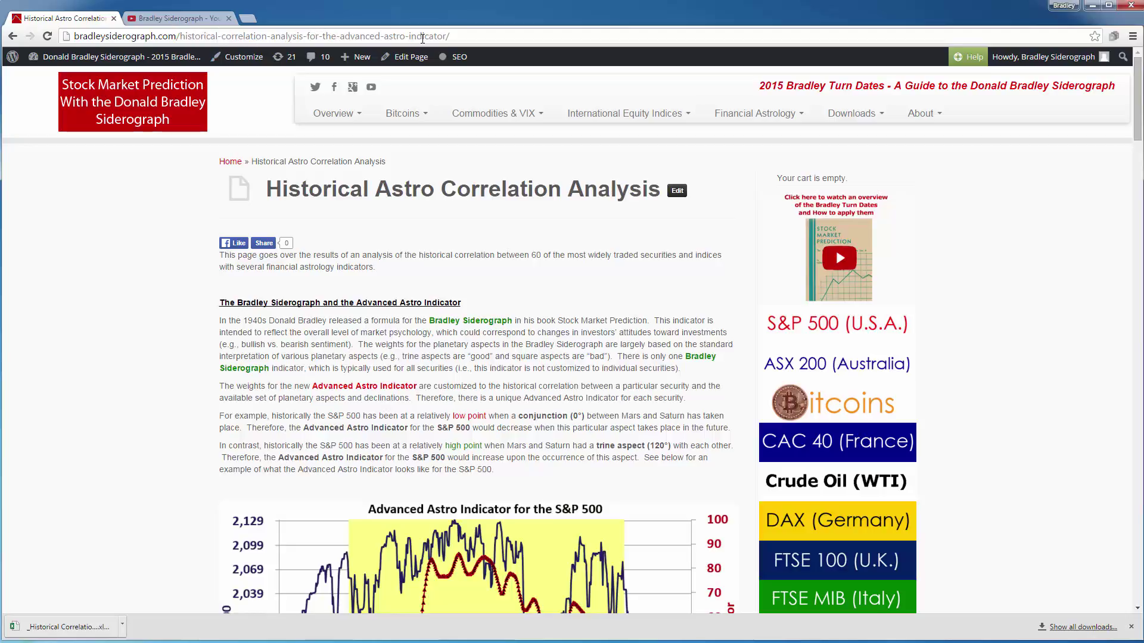
{"action": "scroll", "coordinate": [399, 320], "scroll_direction": "down", "scroll_amount": 20}
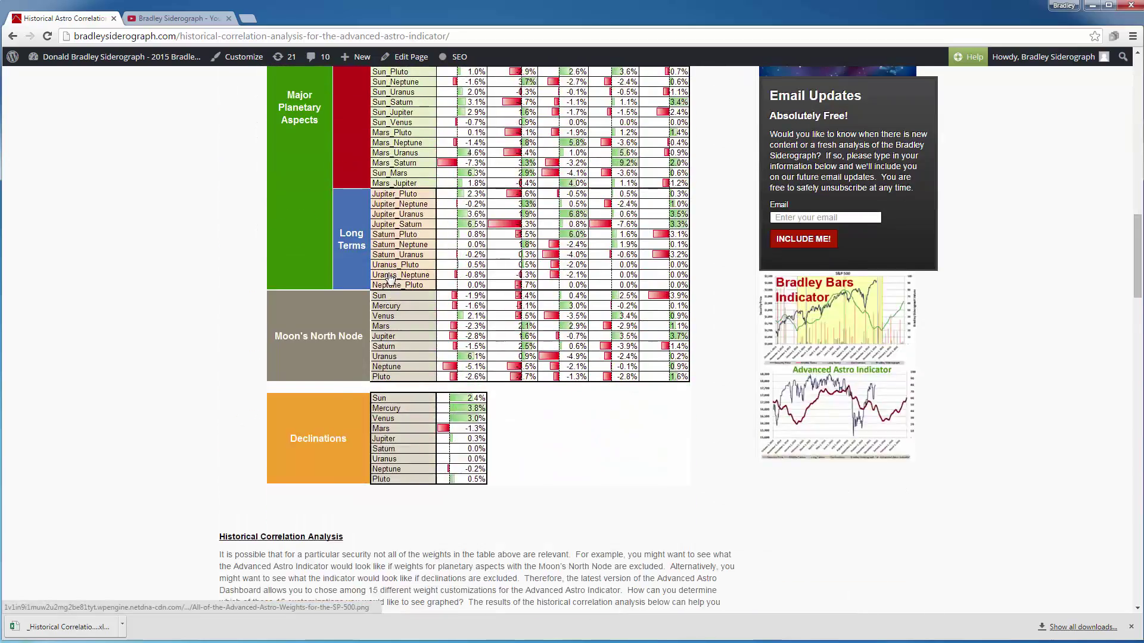
{"action": "scroll", "coordinate": [384, 317], "scroll_direction": "down", "scroll_amount": 12}
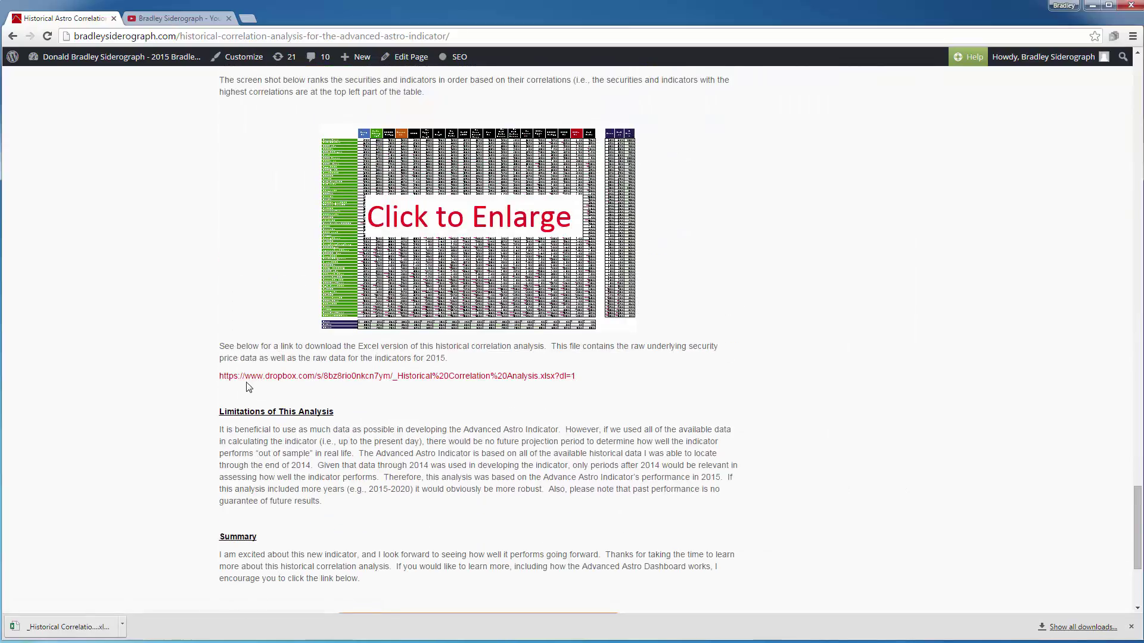
{"action": "left_click_drag", "start_coordinate": [255, 348], "coordinate": [438, 350]}
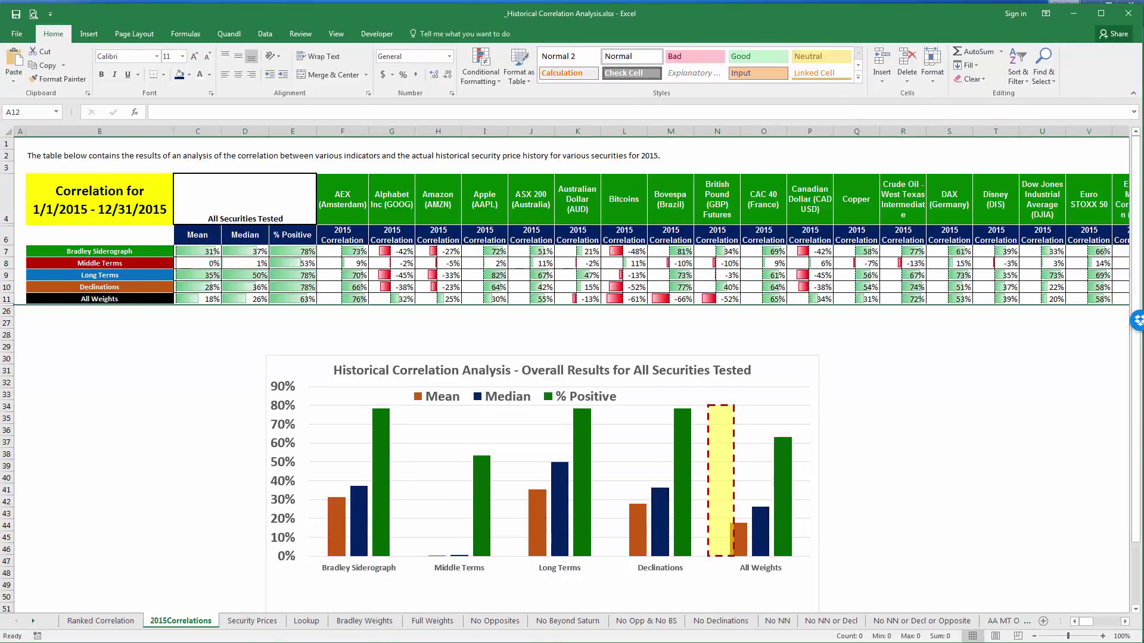
In the Excel workbook's Security Prices sheet, highlight the headers from AEX (Amsterdam) to Australian Dollar, then the prices in B2:E10.
{"action": "left_click", "coordinate": [276, 622]}
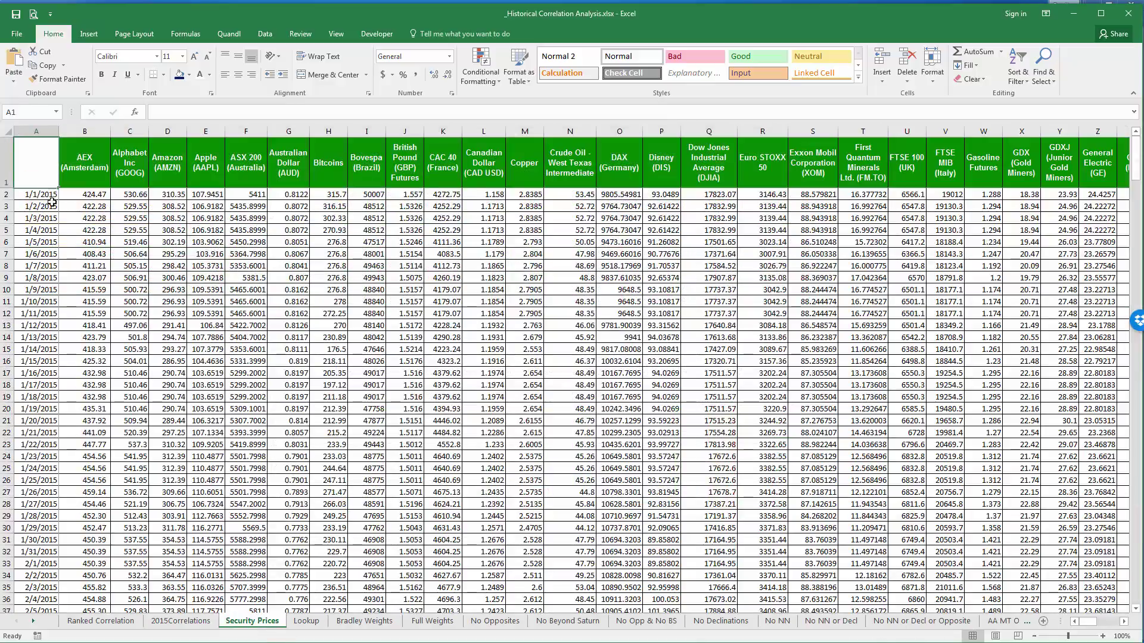
{"action": "left_click", "coordinate": [89, 170]}
{"action": "key", "text": "shift+Right"}
{"action": "key", "text": "shift+Right"}
{"action": "key", "text": "shift+Right"}
{"action": "key", "text": "shift+Right"}
{"action": "key", "text": "shift+Right"}
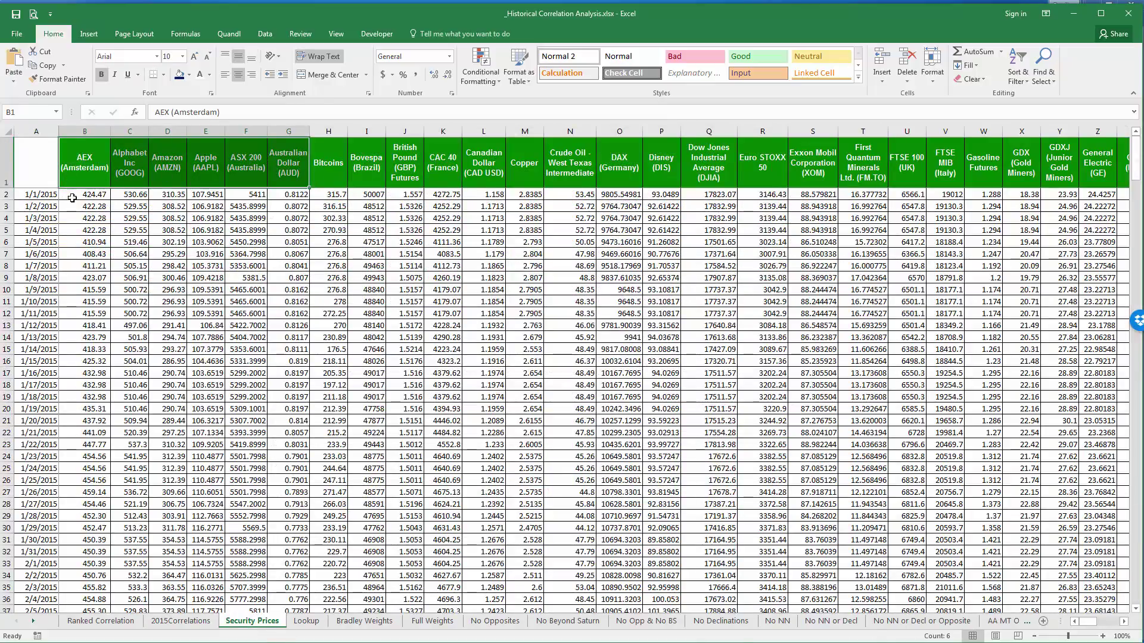
{"action": "left_click_drag", "start_coordinate": [72, 197], "coordinate": [205, 290]}
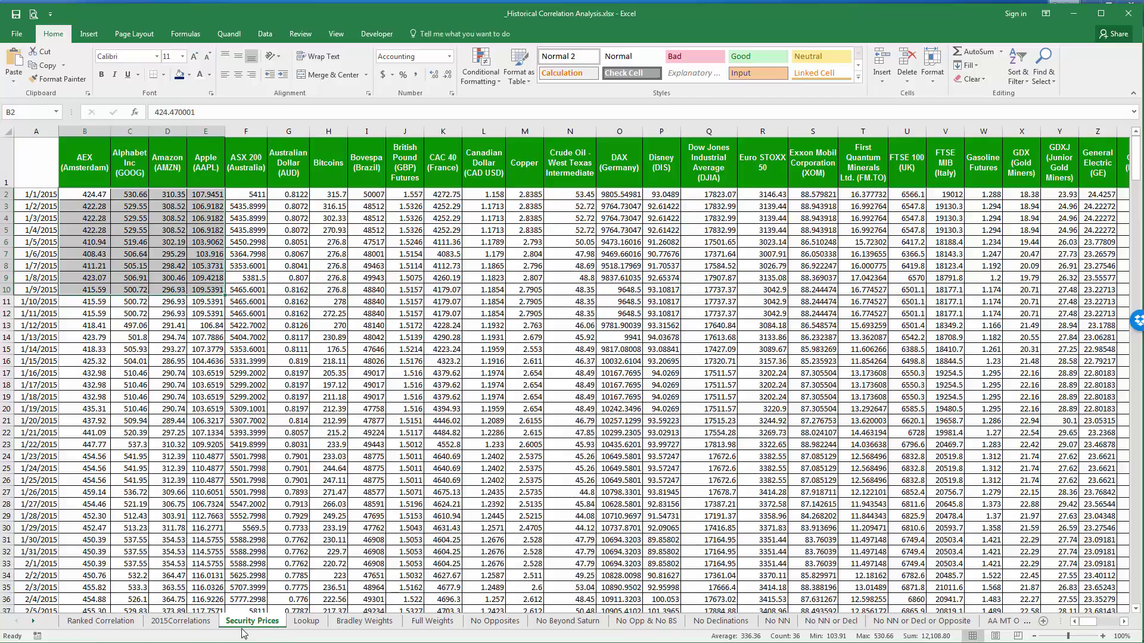
Check the extent of the price table from the AEX (Amsterdam) header to its last column and last date, returning to A1.
{"action": "left_click", "coordinate": [88, 167]}
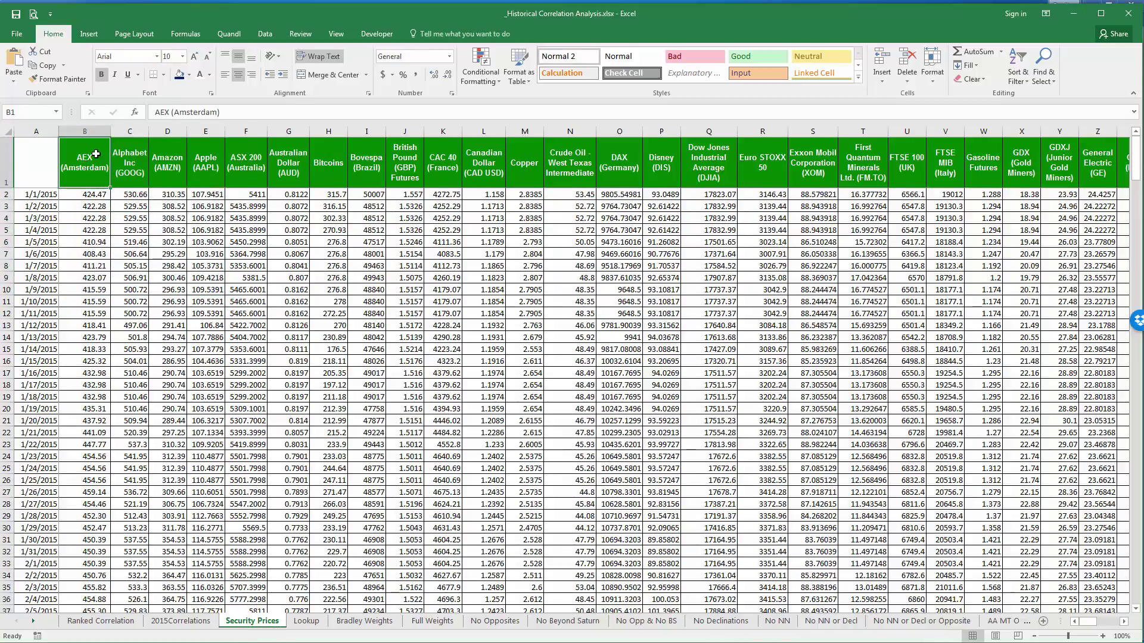
{"action": "key", "text": "ctrl+Right"}
{"action": "key", "text": "ctrl+Left"}
{"action": "key", "text": "ctrl+Down"}
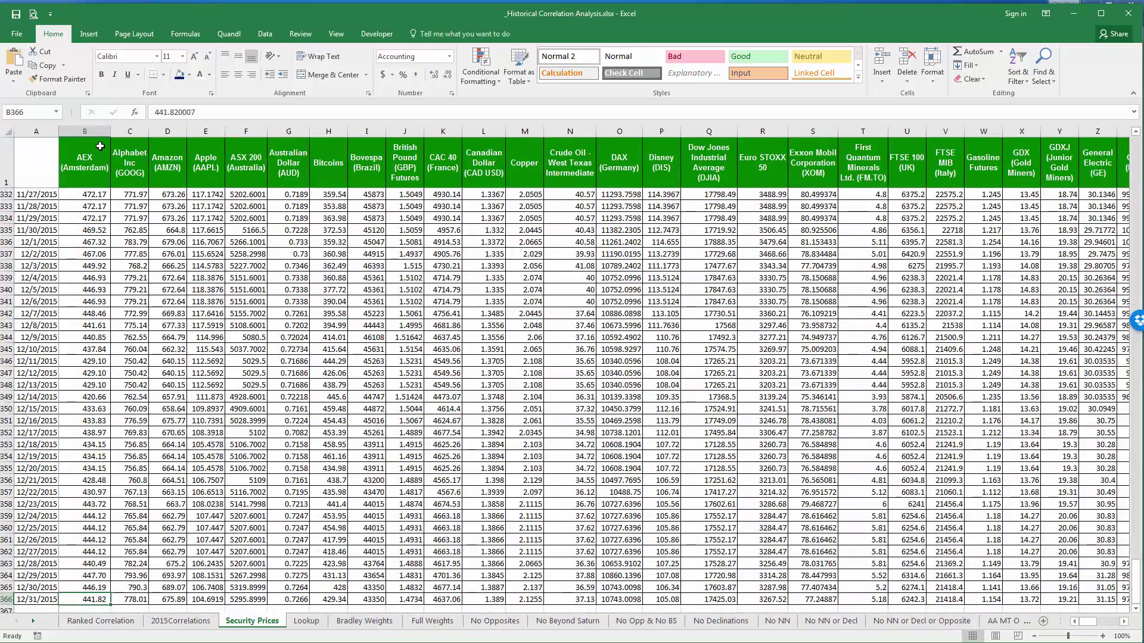
{"action": "key", "text": "ctrl+Home"}
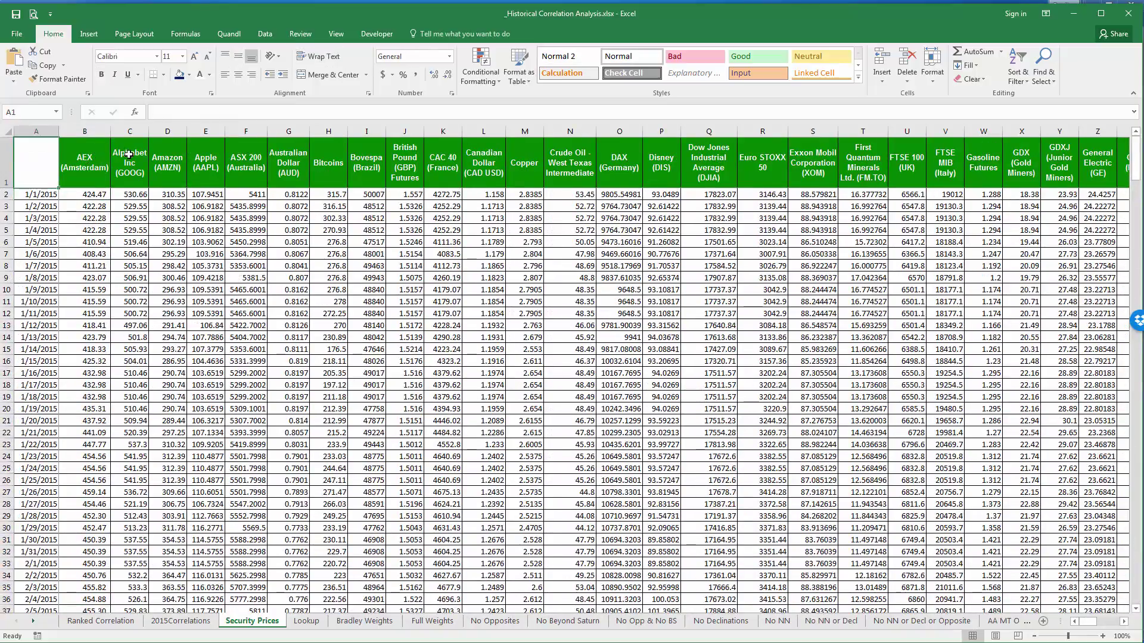
Show the Bradley Weights sheet and highlight its Bradley Siderograph header and the Middle Terms, Long Terms and Declinations headers.
{"action": "left_click", "coordinate": [364, 621]}
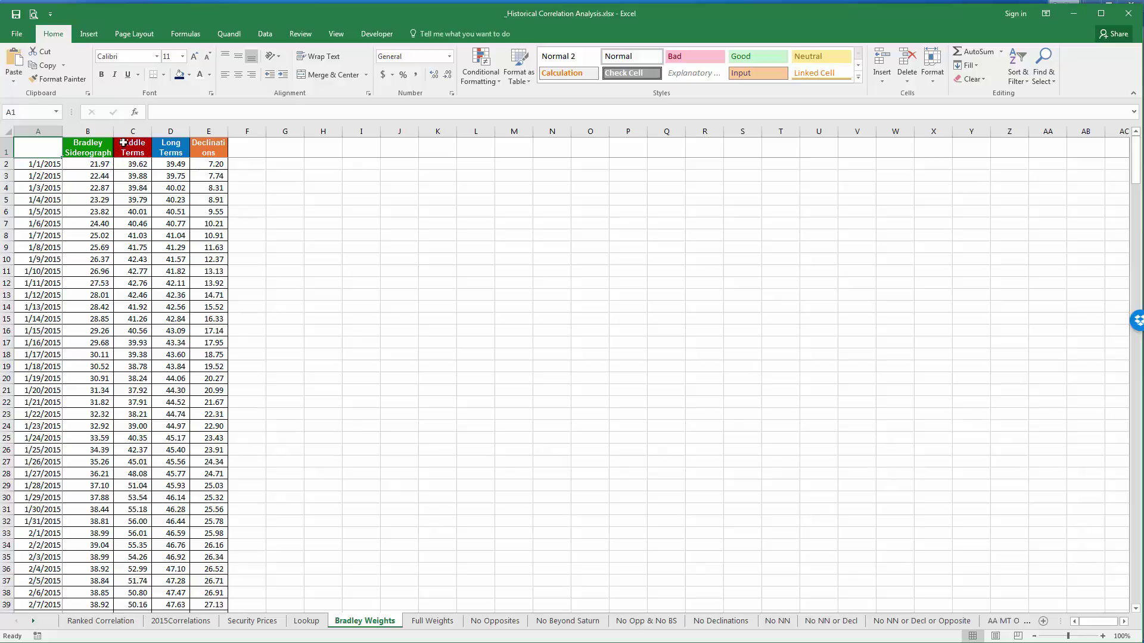
{"action": "left_click", "coordinate": [95, 145]}
{"action": "left_click_drag", "start_coordinate": [139, 145], "coordinate": [210, 156]}
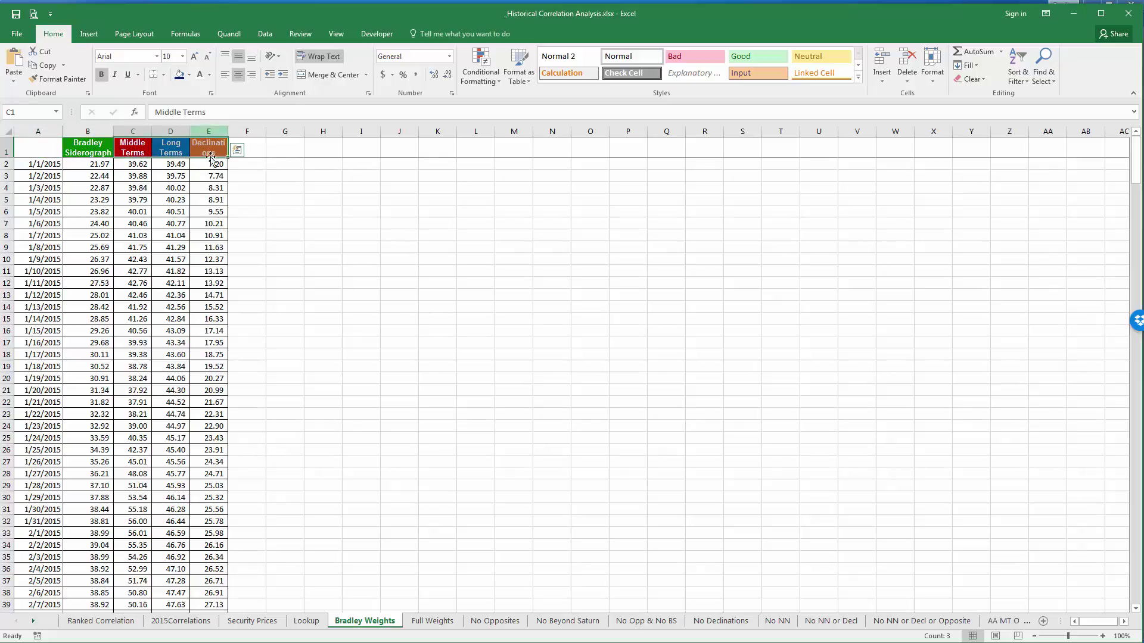
{"action": "left_click", "coordinate": [84, 147]}
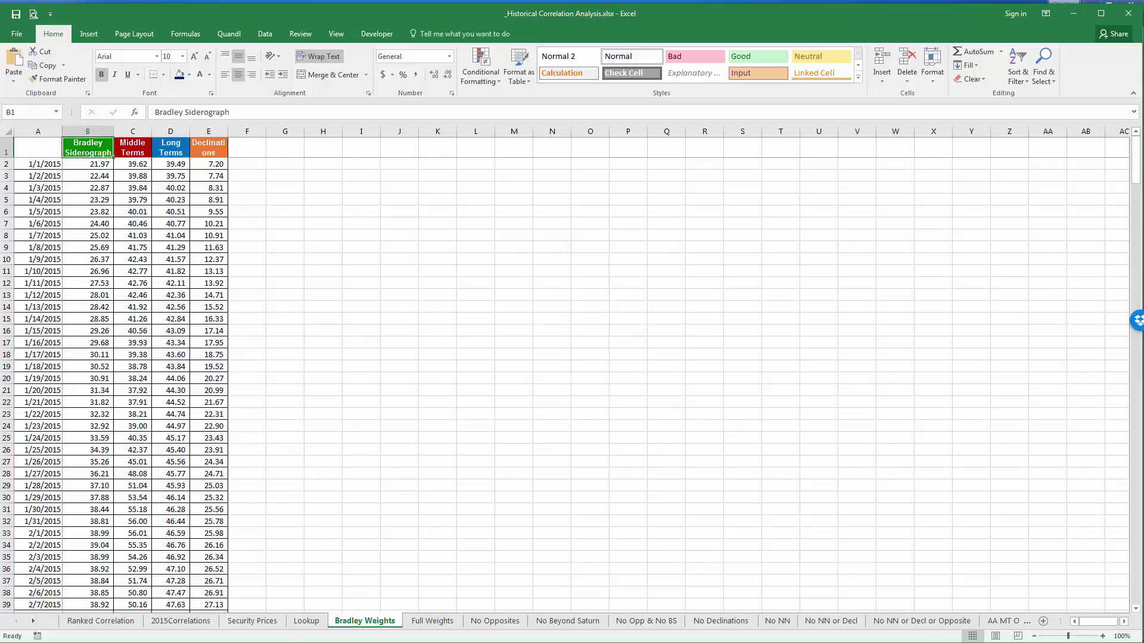
Compare the Bradley Siderograph value for 1/1/2015 with its three component values in C2:E2, and highlight the matching headers.
{"action": "left_click", "coordinate": [432, 621]}
{"action": "left_click", "coordinate": [365, 620]}
{"action": "left_click_drag", "start_coordinate": [131, 167], "coordinate": [212, 165]}
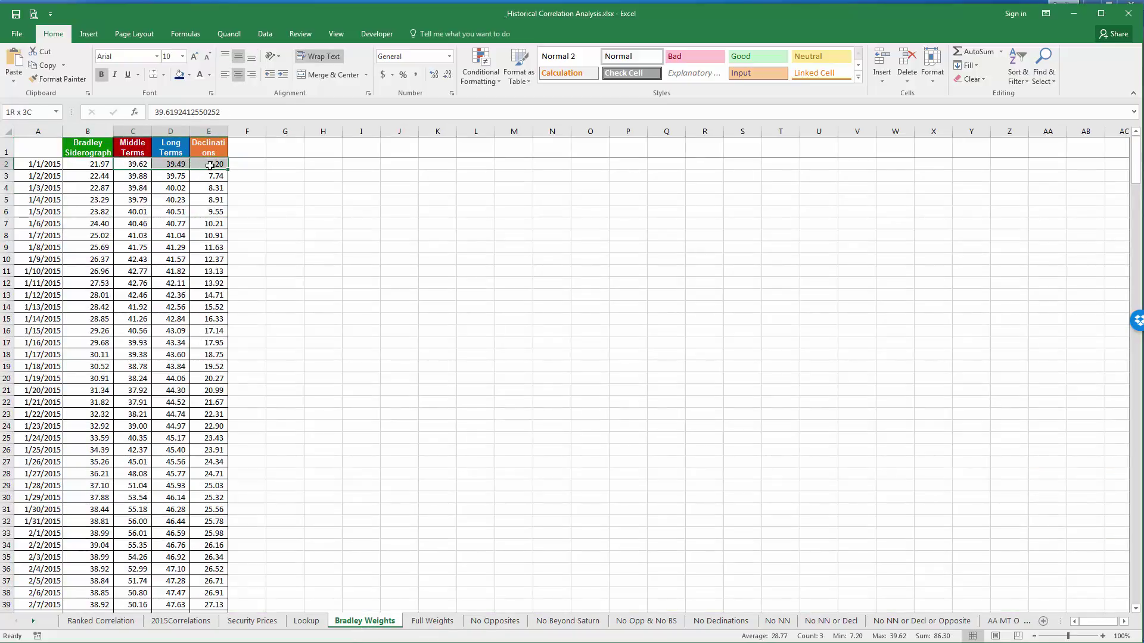
{"action": "left_click", "coordinate": [81, 165]}
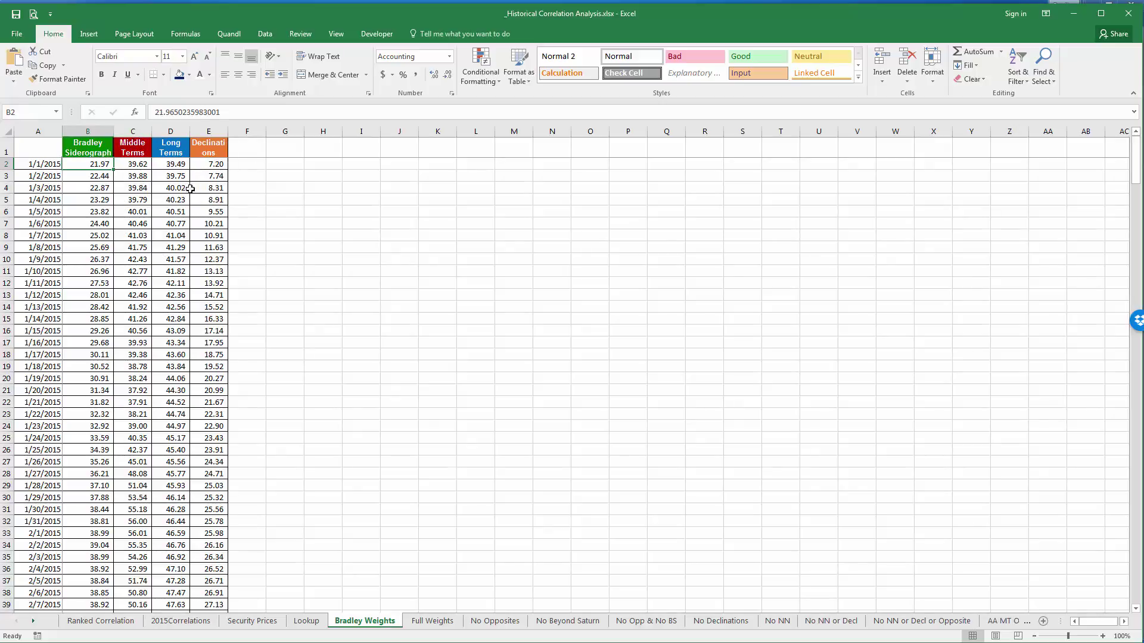
{"action": "left_click_drag", "start_coordinate": [210, 161], "coordinate": [134, 166]}
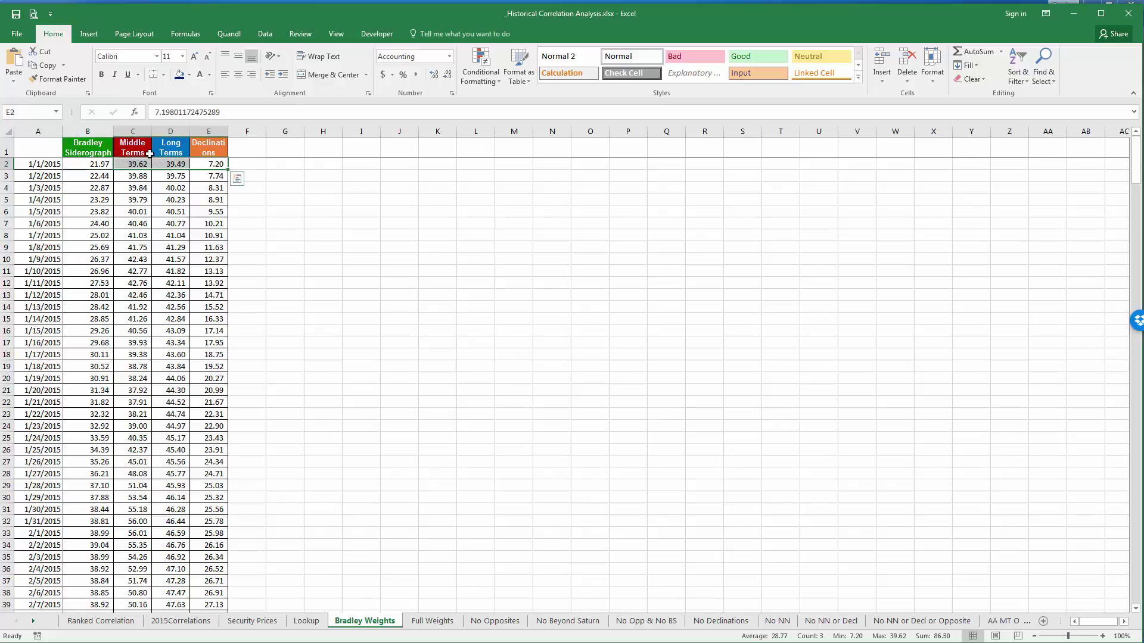
{"action": "left_click", "coordinate": [79, 167]}
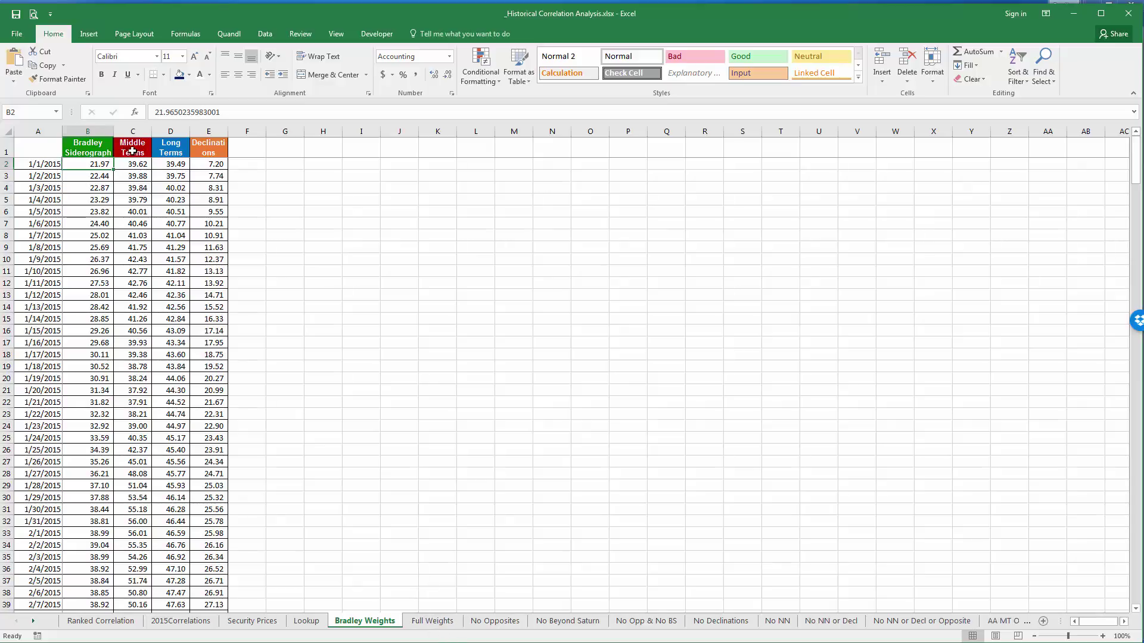
{"action": "left_click_drag", "start_coordinate": [132, 150], "coordinate": [209, 149]}
{"action": "left_click", "coordinate": [80, 143]}
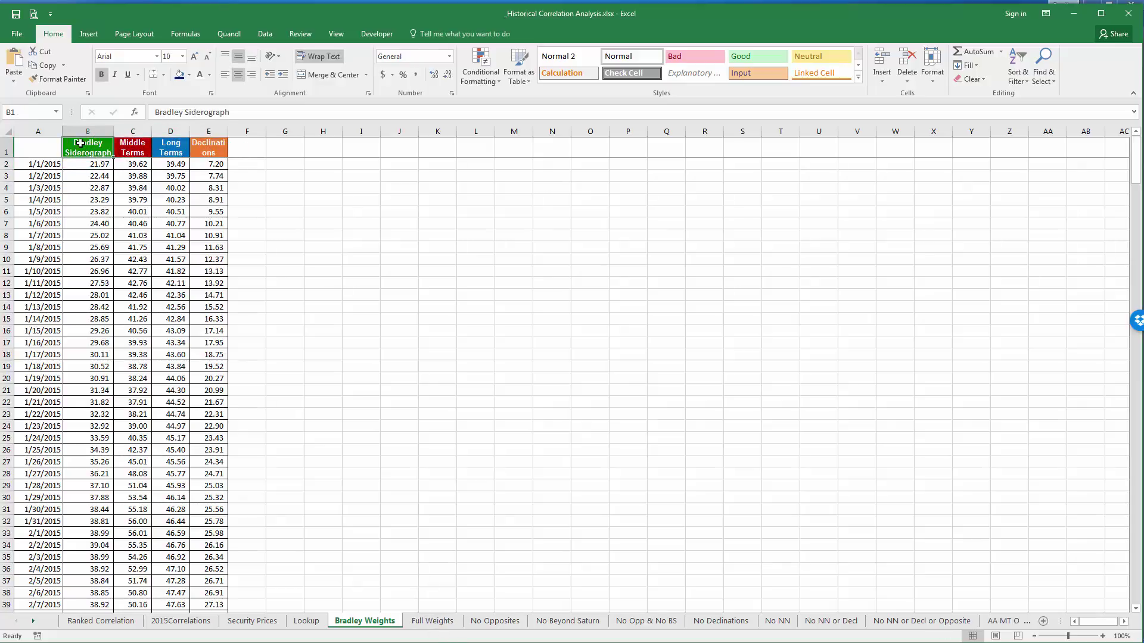
Look through the Full Weights, No Opposites and No Beyond Saturn sheets, highlighting the first security headers, and return to Full Weights.
{"action": "left_click", "coordinate": [433, 621]}
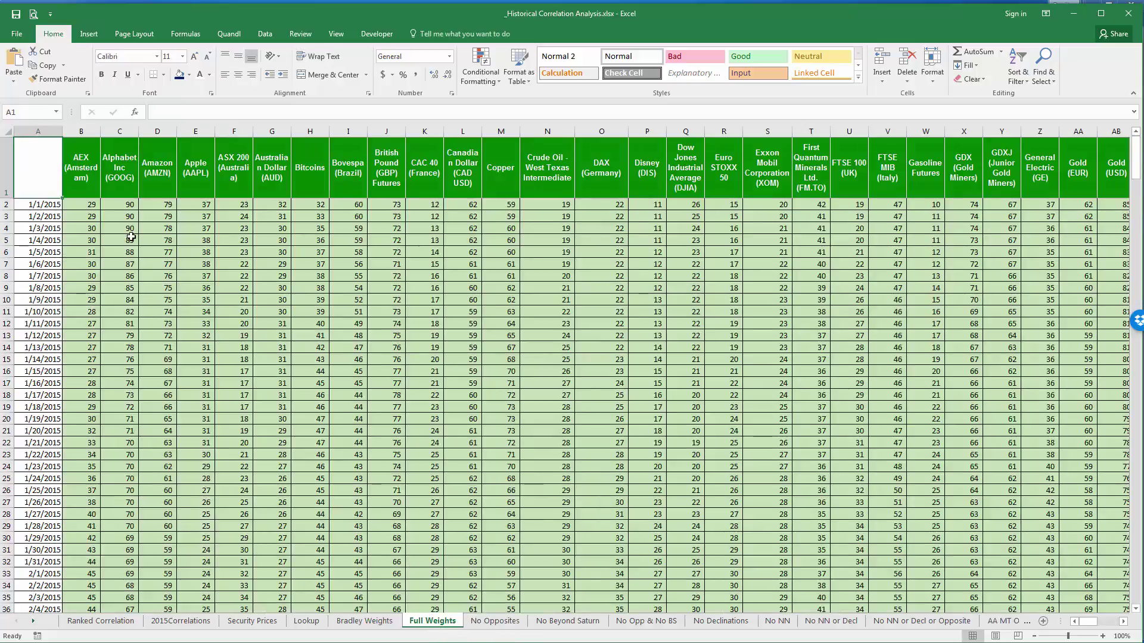
{"action": "left_click_drag", "start_coordinate": [81, 176], "coordinate": [116, 178]}
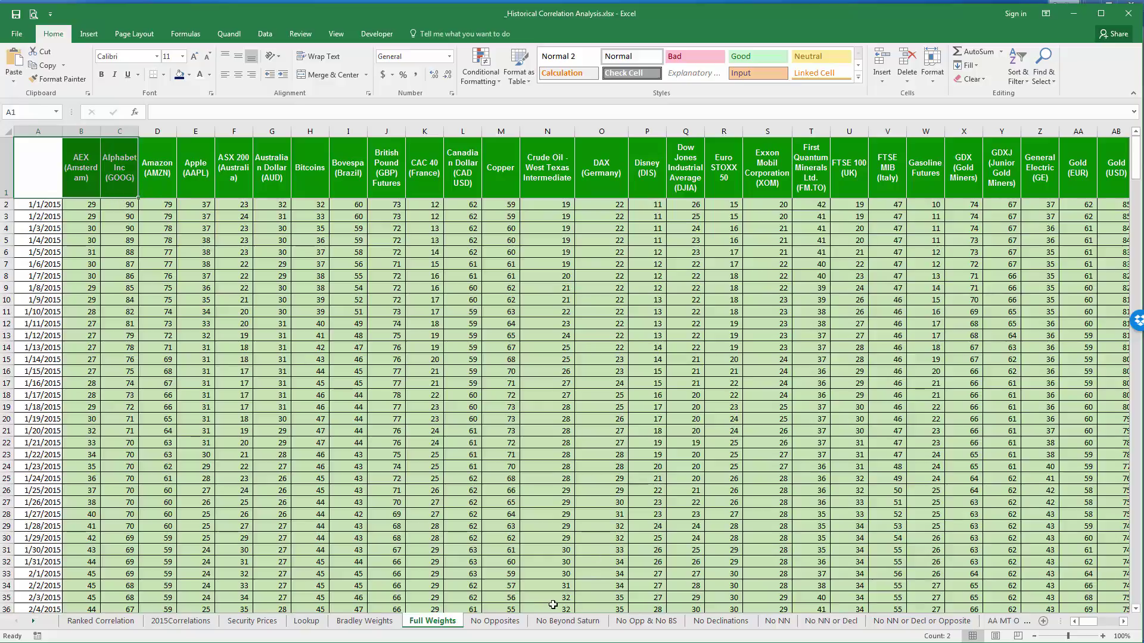
{"action": "left_click", "coordinate": [513, 622]}
{"action": "left_click", "coordinate": [567, 621]}
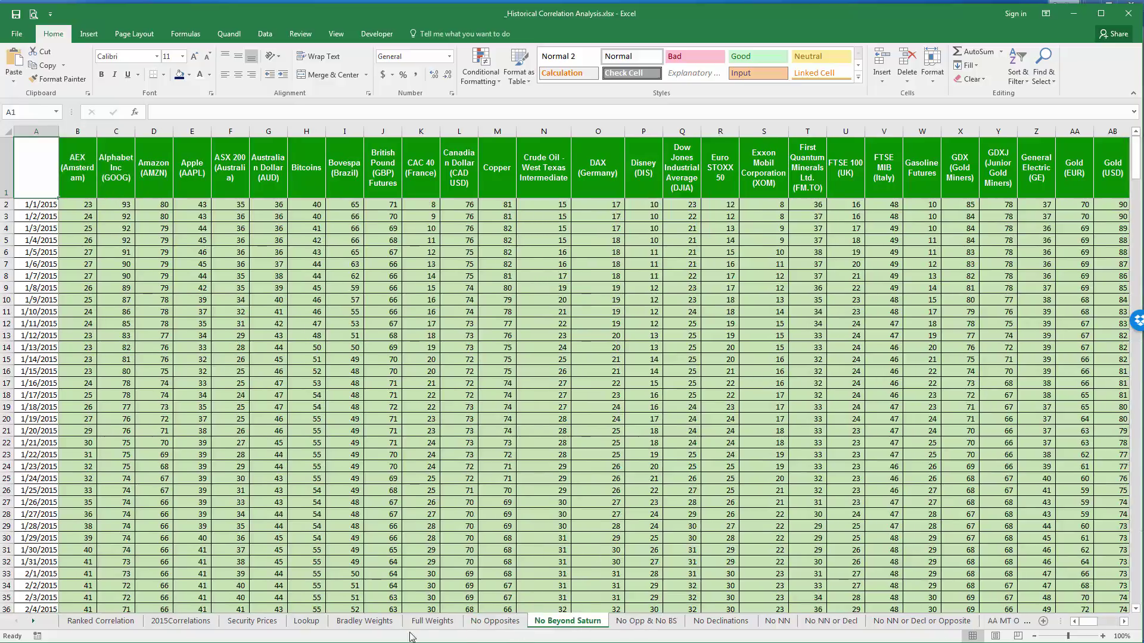
{"action": "left_click", "coordinate": [450, 622]}
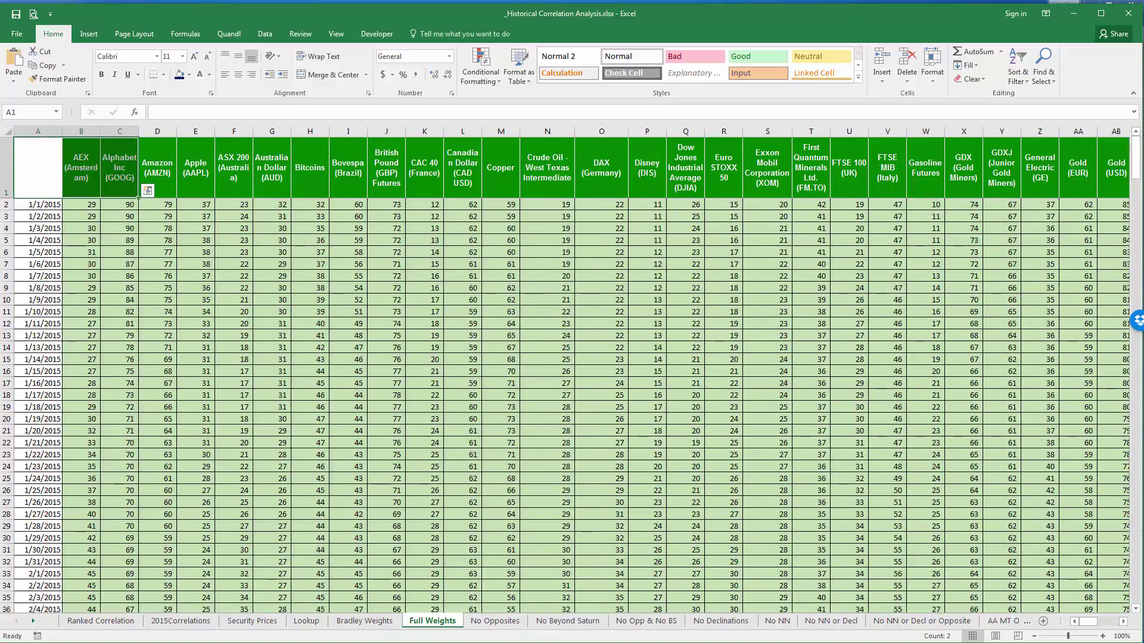
Switch to the web page in Chrome and review the Weights for Aspects table for the S&P 500.
{"action": "key", "text": "alt+Tab"}
{"action": "scroll", "coordinate": [404, 286], "scroll_direction": "up", "scroll_amount": 10}
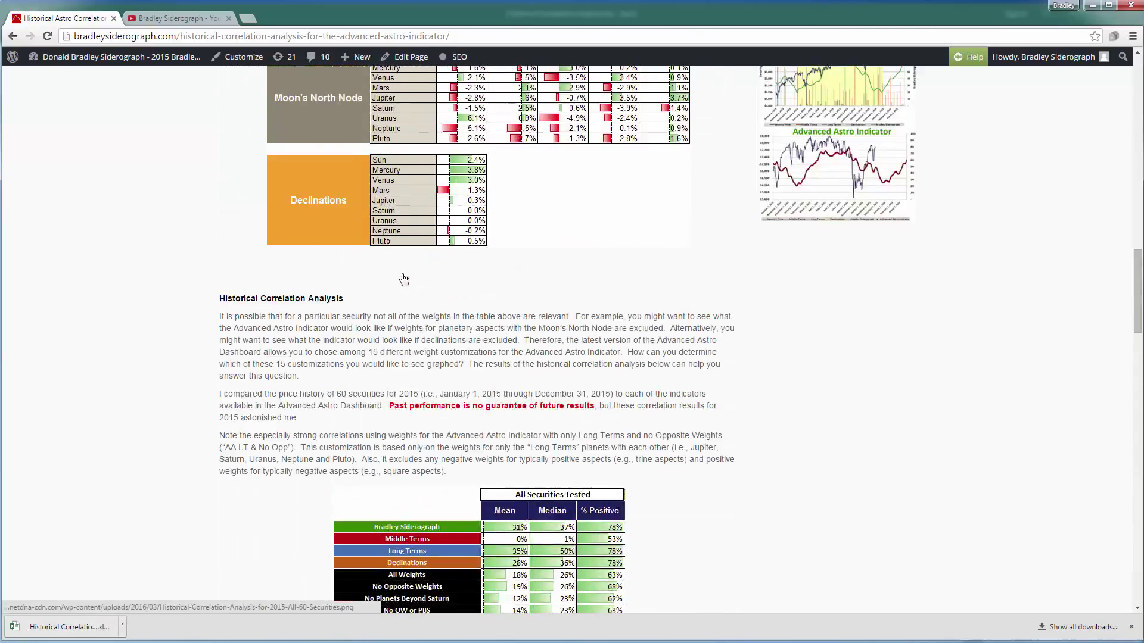
{"action": "scroll", "coordinate": [404, 280], "scroll_direction": "up", "scroll_amount": 9}
{"action": "scroll", "coordinate": [417, 268], "scroll_direction": "down", "scroll_amount": 2}
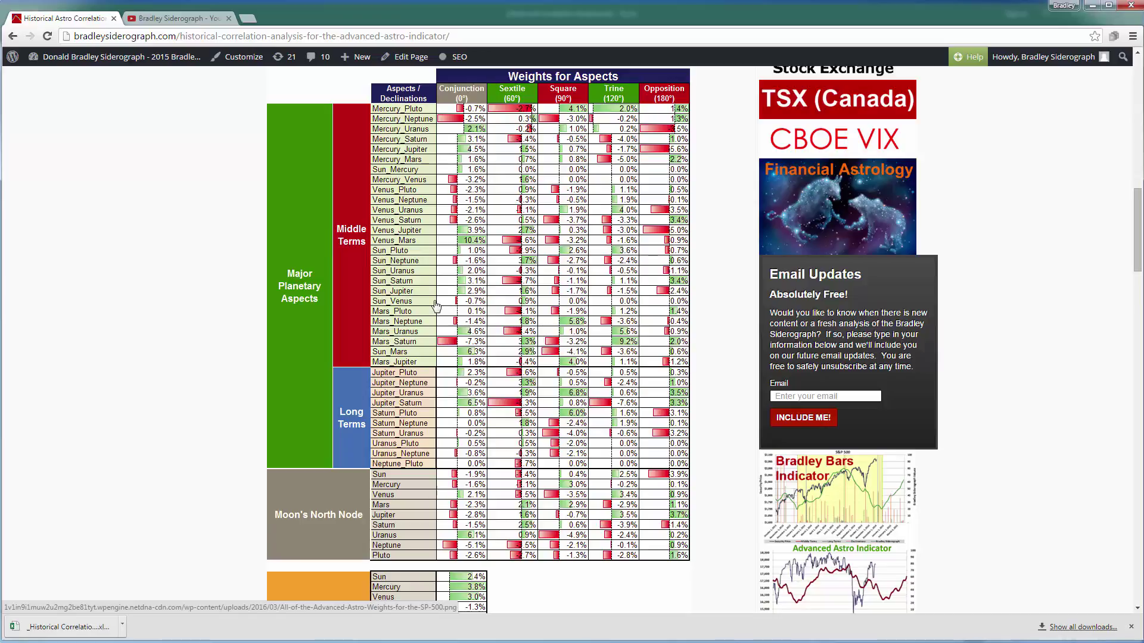
{"action": "scroll", "coordinate": [521, 322], "scroll_direction": "up", "scroll_amount": 1}
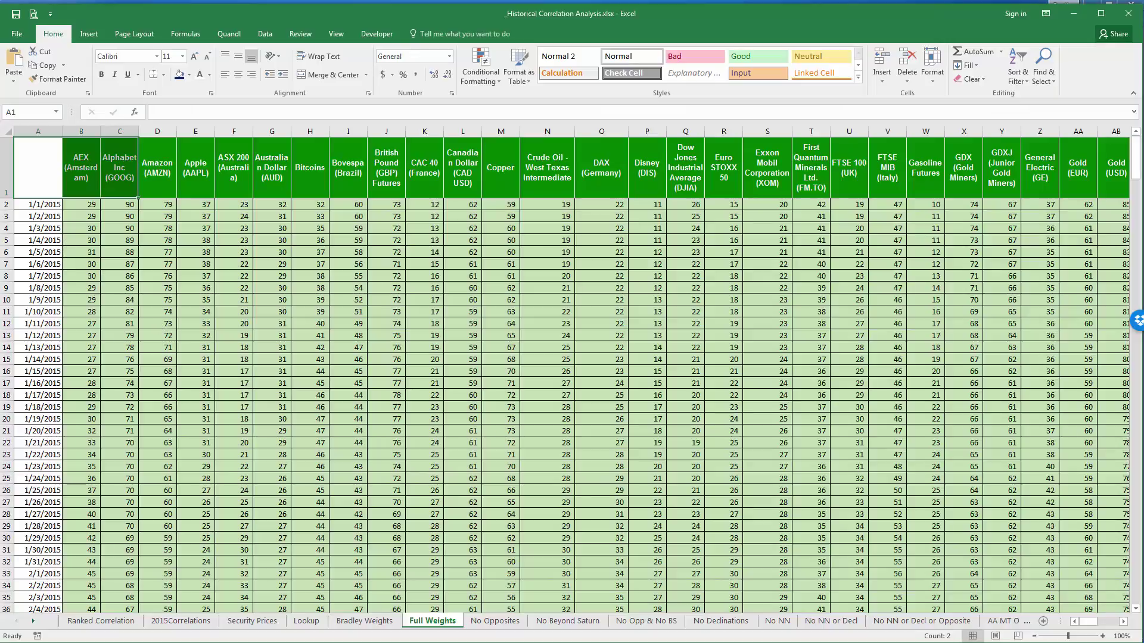
In the workbook's Full Weights sheet, highlight a block of indicator values and the headers from AEX (Amsterdam) to Apple (AAPL).
{"action": "left_click_drag", "start_coordinate": [104, 255], "coordinate": [153, 333]}
{"action": "left_click_drag", "start_coordinate": [81, 167], "coordinate": [195, 166]}
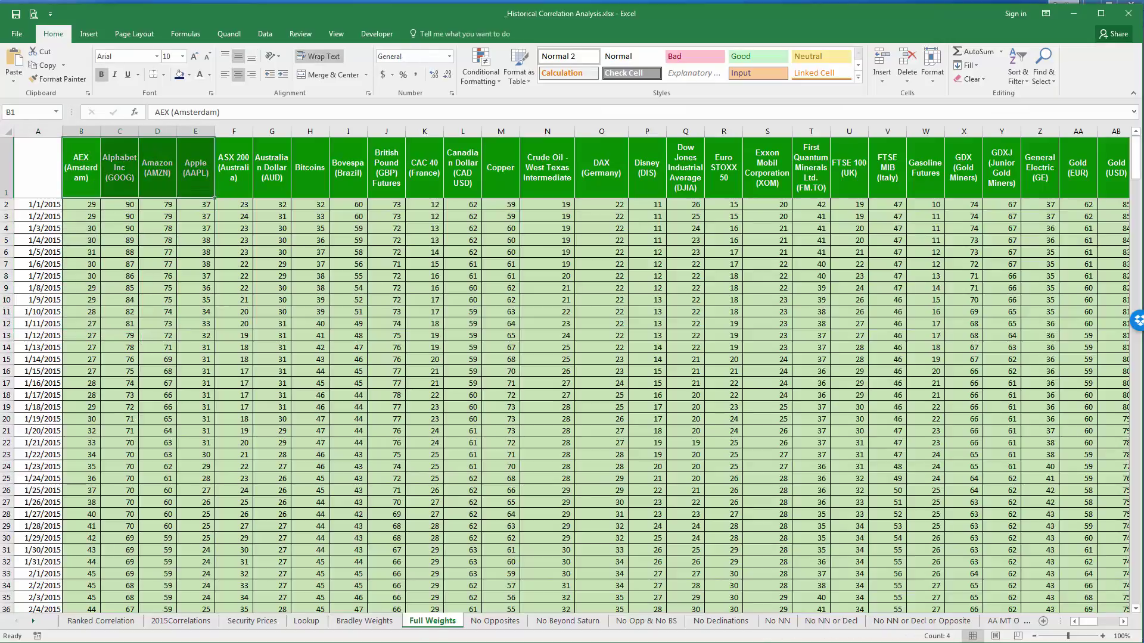
Highlight the AEX (Amsterdam) values in Full Weights, open the No Opposites sheet, and check the Weights for Aspects table on the web page.
{"action": "left_click_drag", "start_coordinate": [82, 205], "coordinate": [92, 569]}
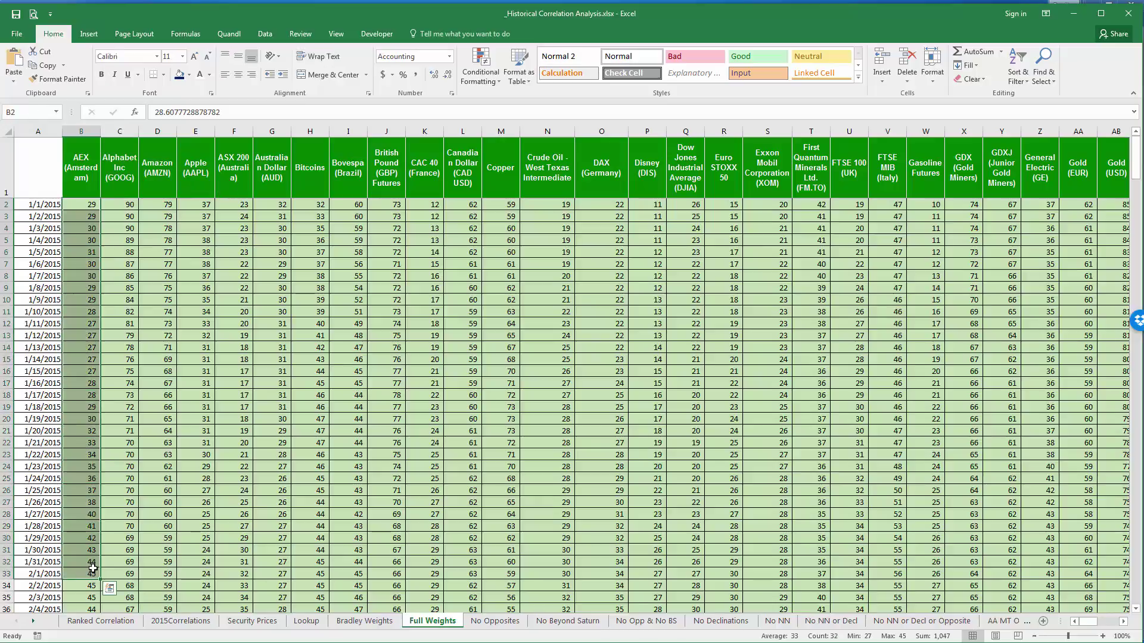
{"action": "left_click", "coordinate": [493, 623]}
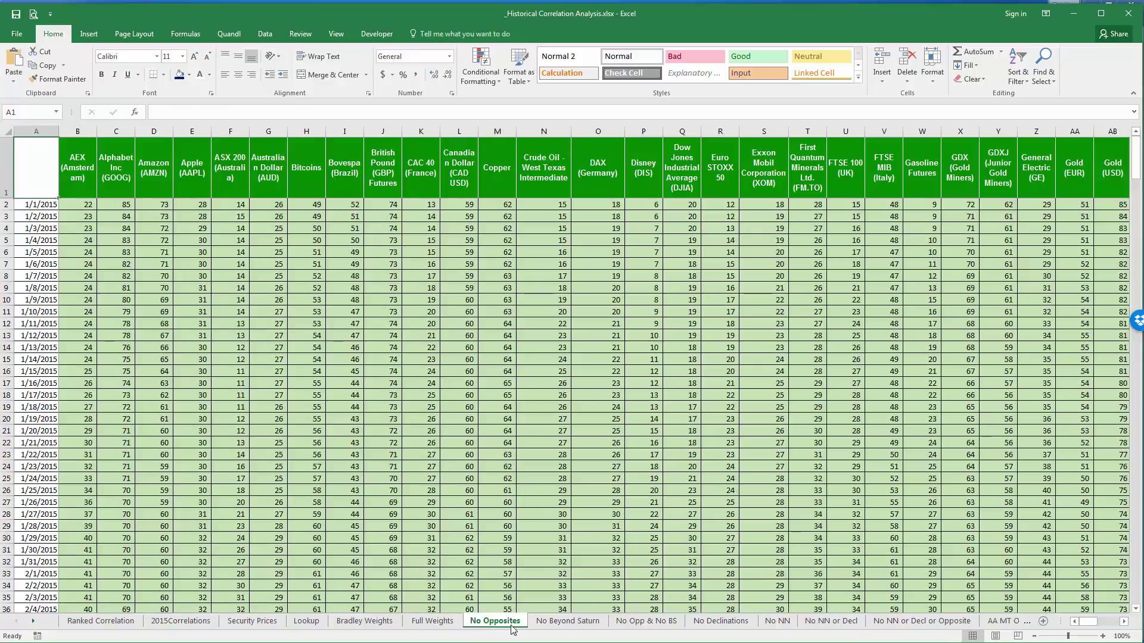
{"action": "key", "text": "alt+Tab"}
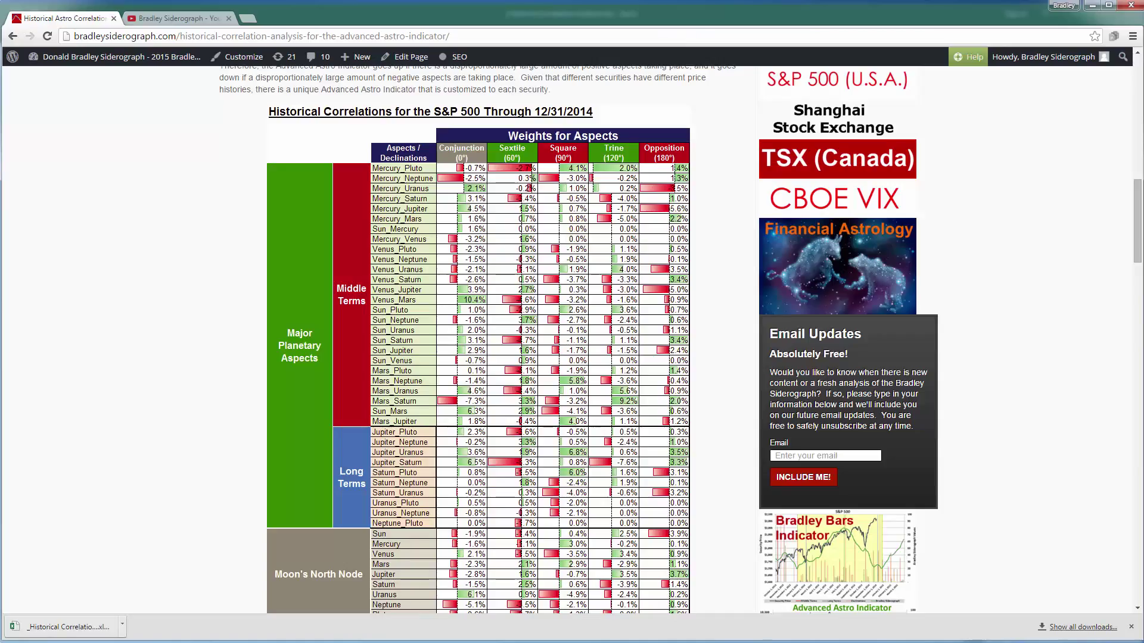
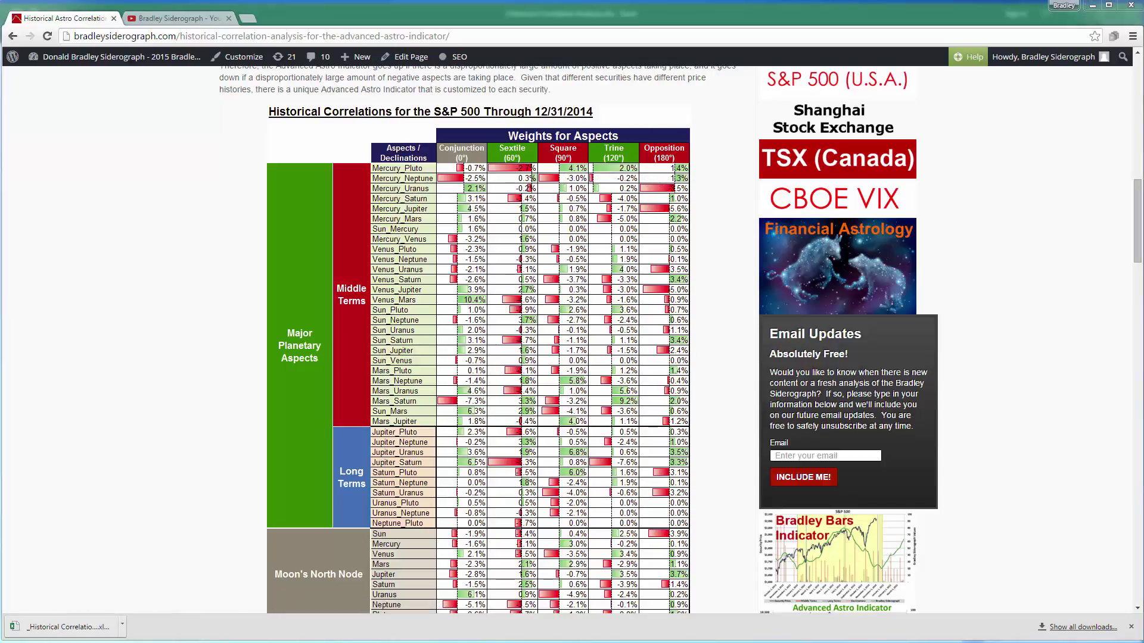
{"action": "key", "text": "alt+Tab"}
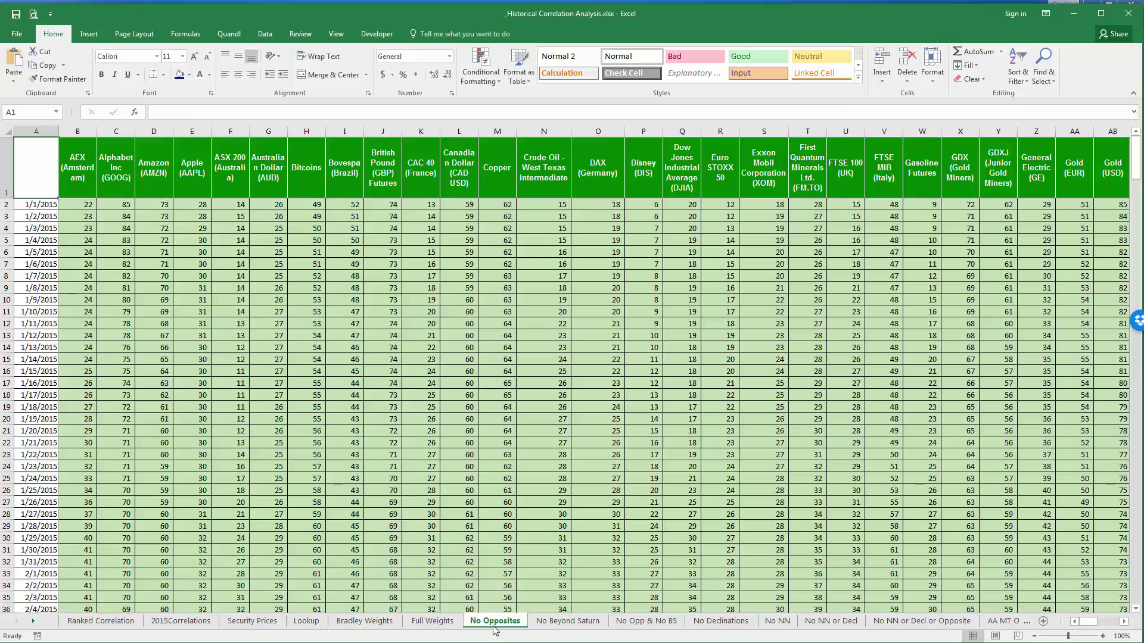
Open the No Beyond Saturn sheet, examine the web page's aspect weights down to the Moon's North Node section, and return to the workbook.
{"action": "left_click", "coordinate": [557, 623]}
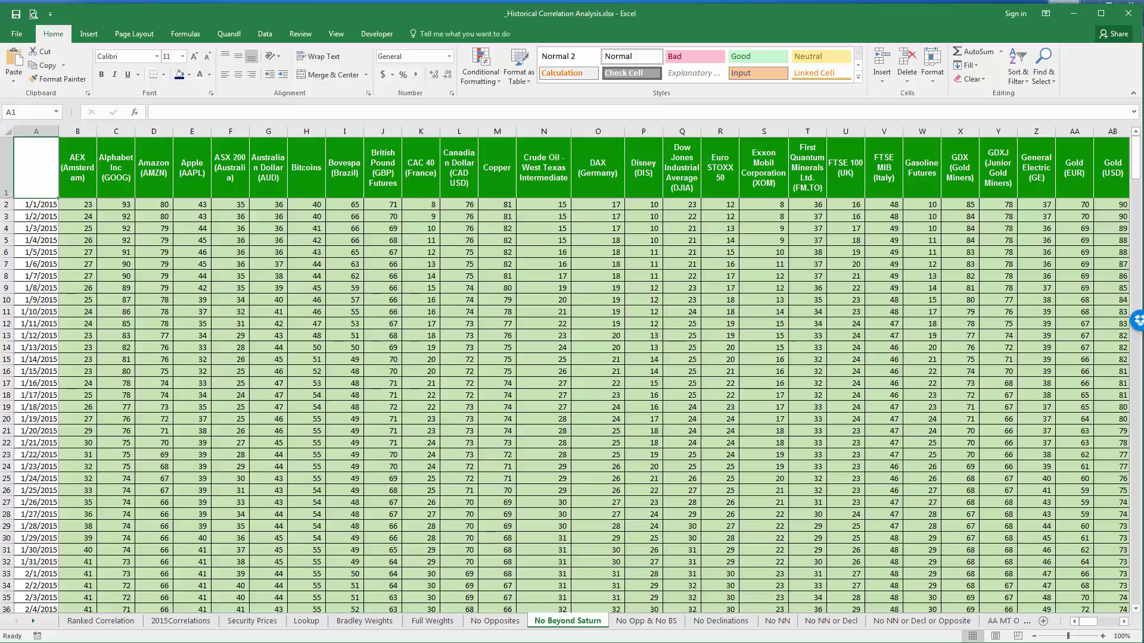
{"action": "key", "text": "alt+Tab"}
{"action": "scroll", "coordinate": [369, 476], "scroll_direction": "down", "scroll_amount": 1}
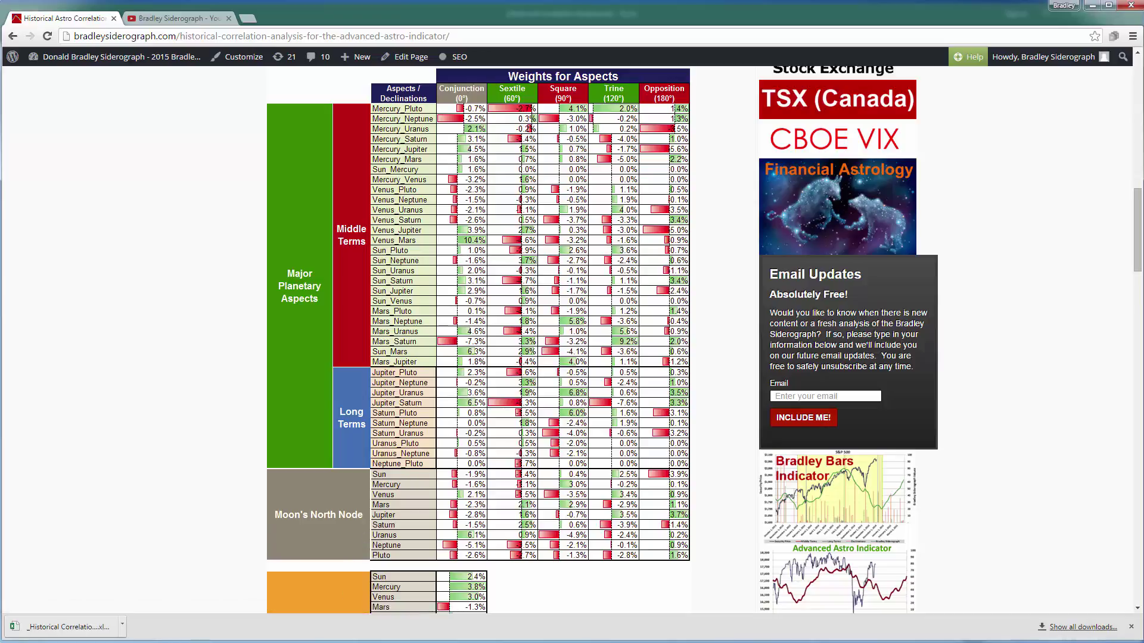
{"action": "left_click", "coordinate": [66, 627]}
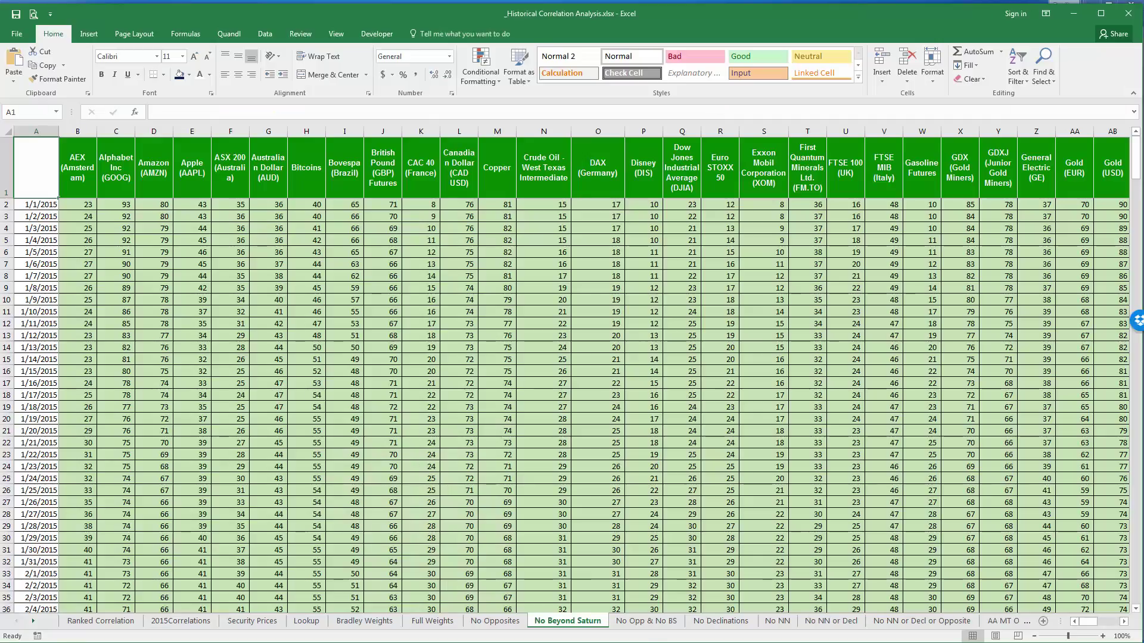
Look through the No Opp & No BS, No Declinations, No NN and No NN or Decl or Opposite sheets.
{"action": "left_click", "coordinate": [646, 621]}
{"action": "left_click", "coordinate": [723, 621]}
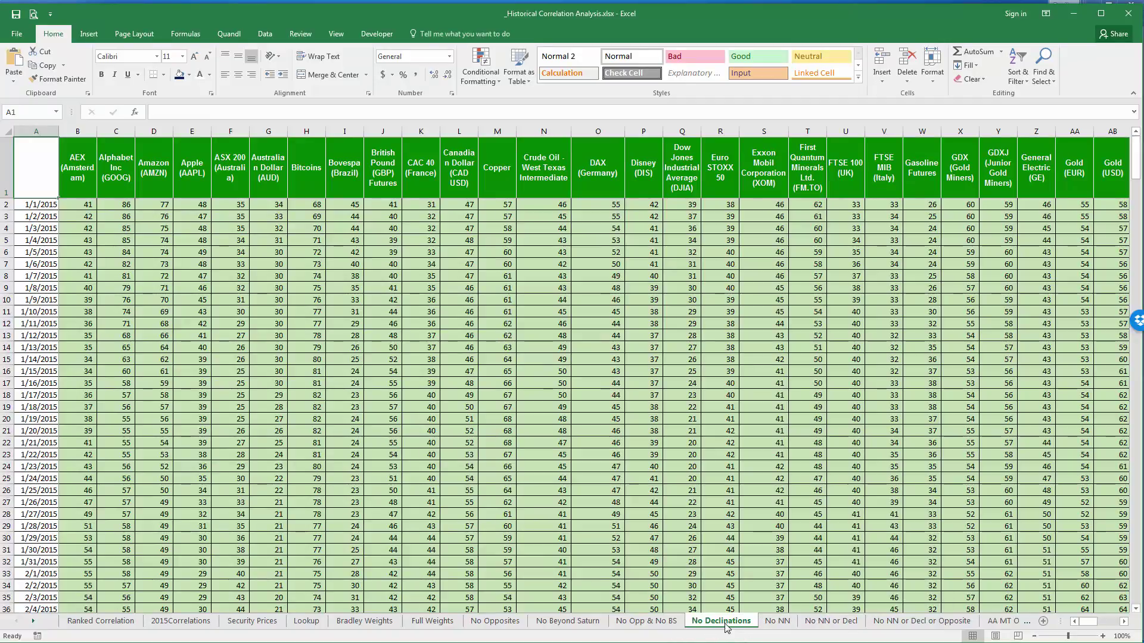
{"action": "left_click", "coordinate": [777, 621]}
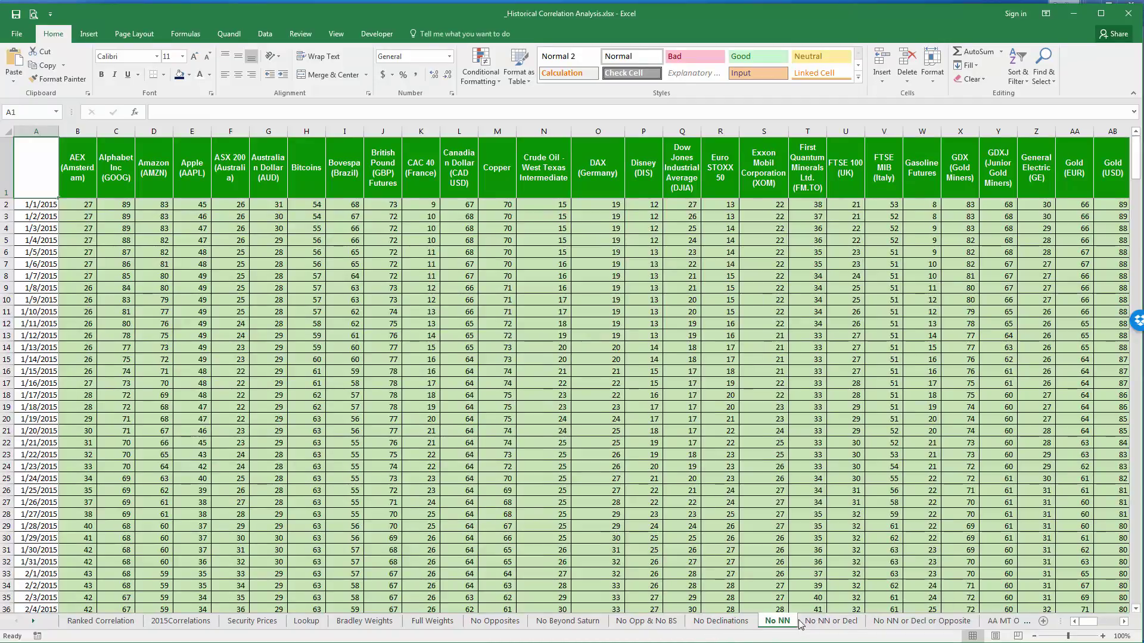
{"action": "left_click", "coordinate": [922, 622]}
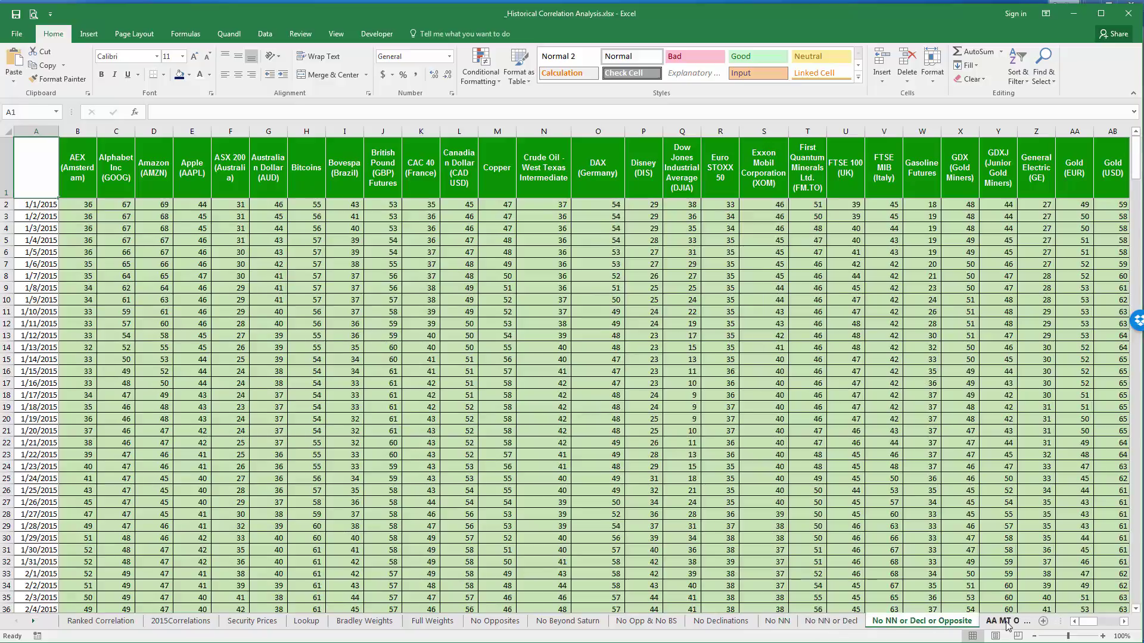
Open the Ranked Correlation sheet and look through its full list of securities, highlighting the names from Gasoline Futures to Heating Oil Futures.
{"action": "left_click", "coordinate": [91, 622]}
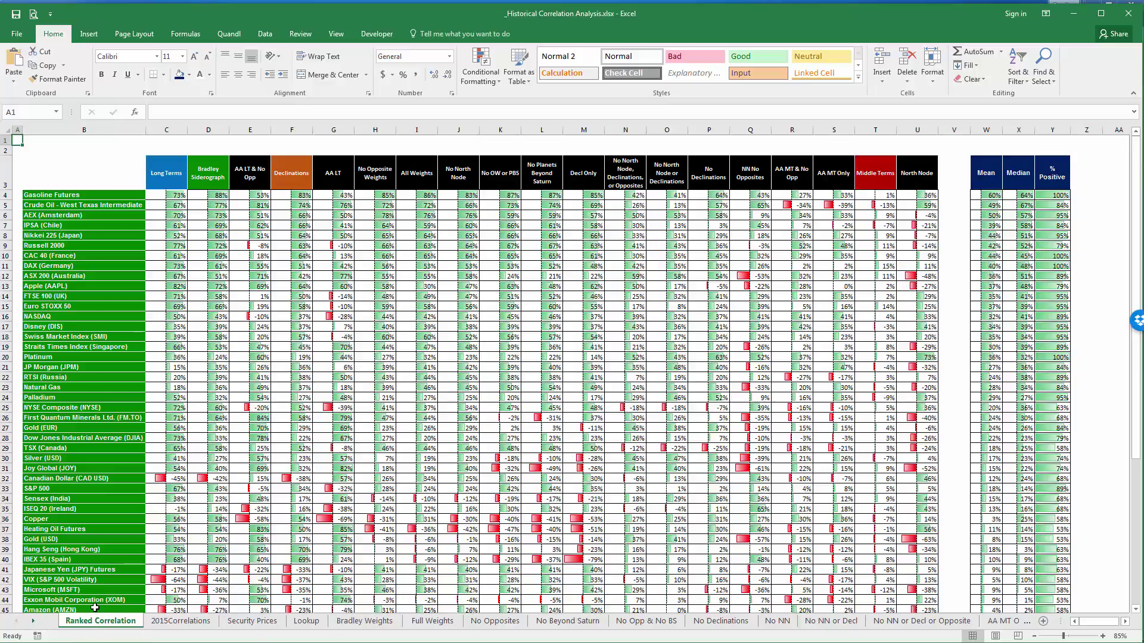
{"action": "left_click", "coordinate": [359, 290]}
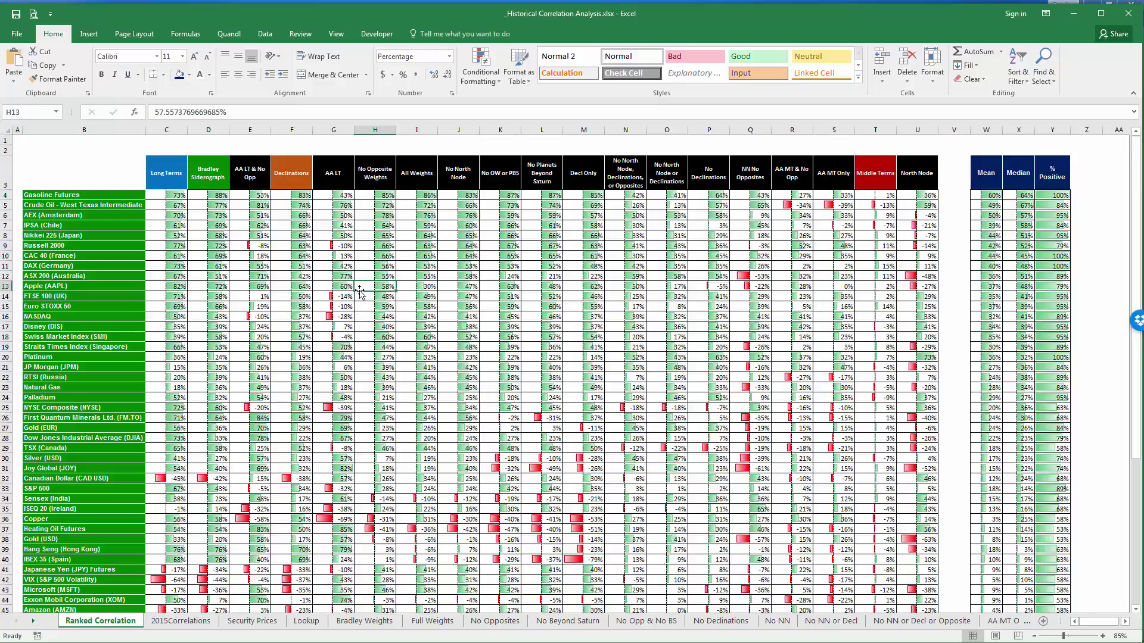
{"action": "scroll", "coordinate": [346, 298], "scroll_direction": "down", "scroll_amount": 3}
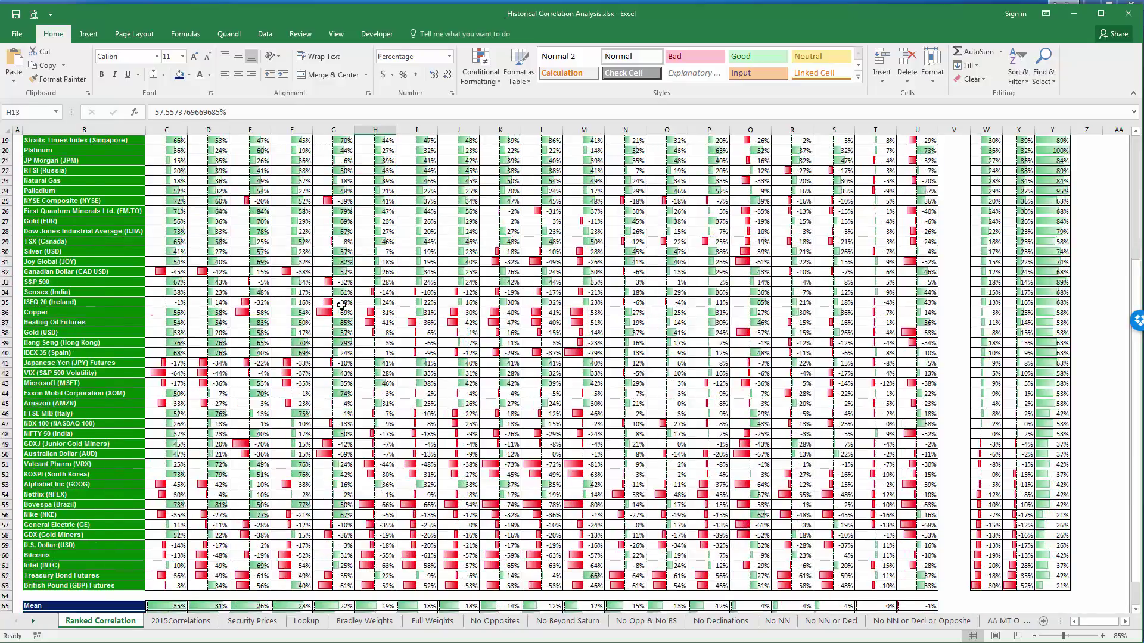
{"action": "scroll", "coordinate": [329, 327], "scroll_direction": "up", "scroll_amount": 3}
{"action": "left_click_drag", "start_coordinate": [129, 198], "coordinate": [74, 529]}
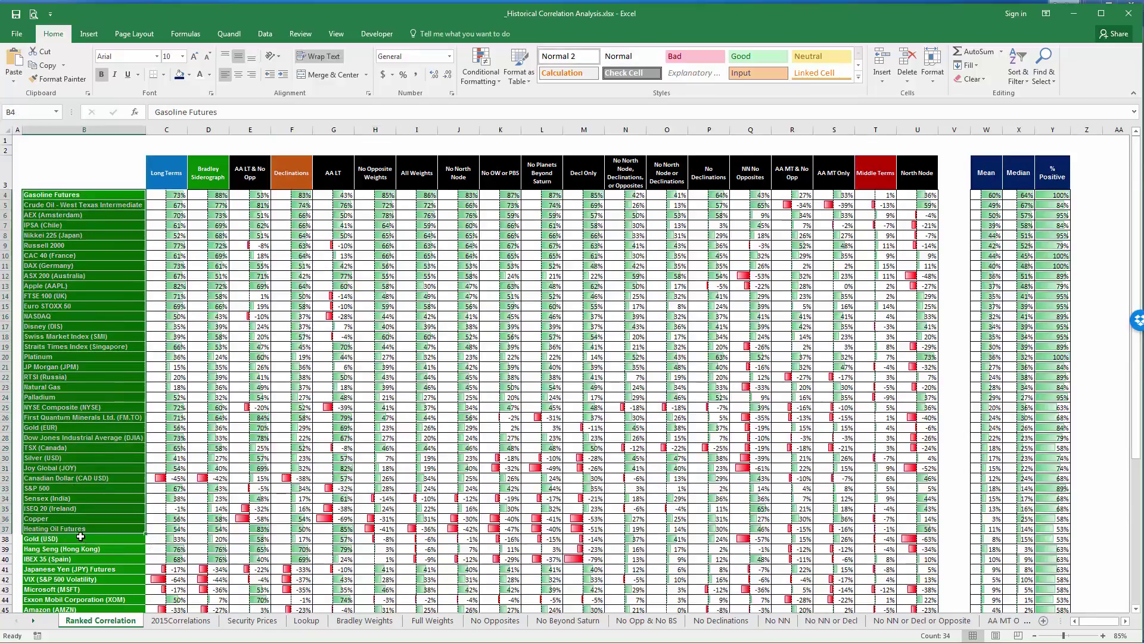
{"action": "scroll", "coordinate": [73, 560], "scroll_direction": "down", "scroll_amount": 5}
{"action": "scroll", "coordinate": [73, 560], "scroll_direction": "down", "scroll_amount": 3}
{"action": "scroll", "coordinate": [90, 417], "scroll_direction": "up", "scroll_amount": 7}
Highlight the indicator headers from Long Terms to North Node, and select the Russell 2000 value under AA LT & No Opp.
{"action": "left_click", "coordinate": [171, 176]}
{"action": "left_click_drag", "start_coordinate": [172, 175], "coordinate": [920, 174]}
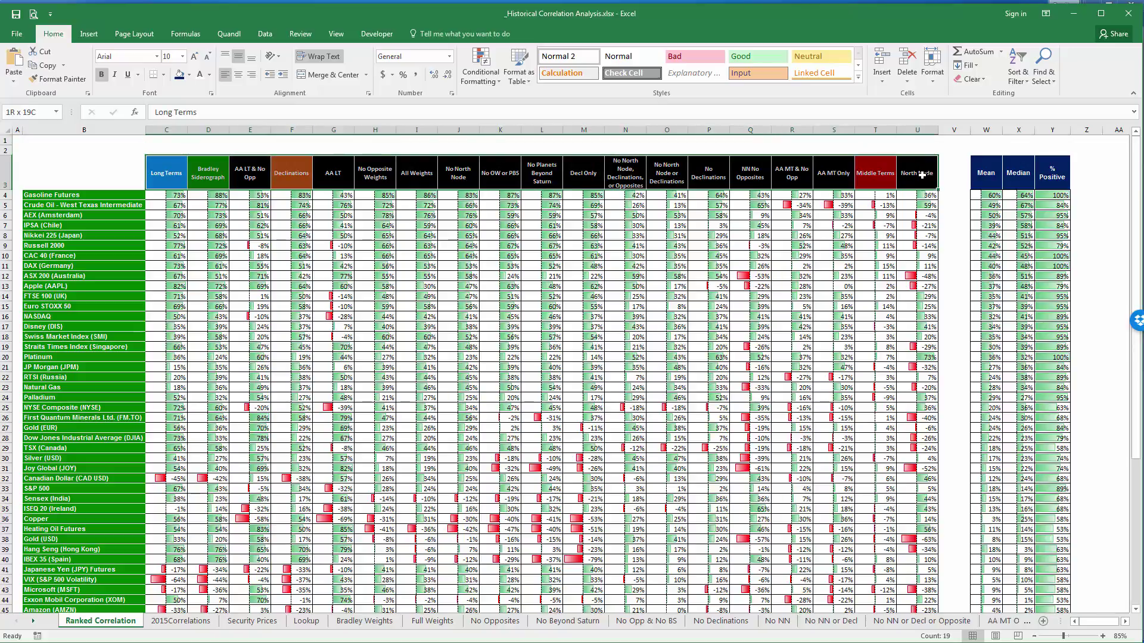
{"action": "left_click", "coordinate": [256, 245]}
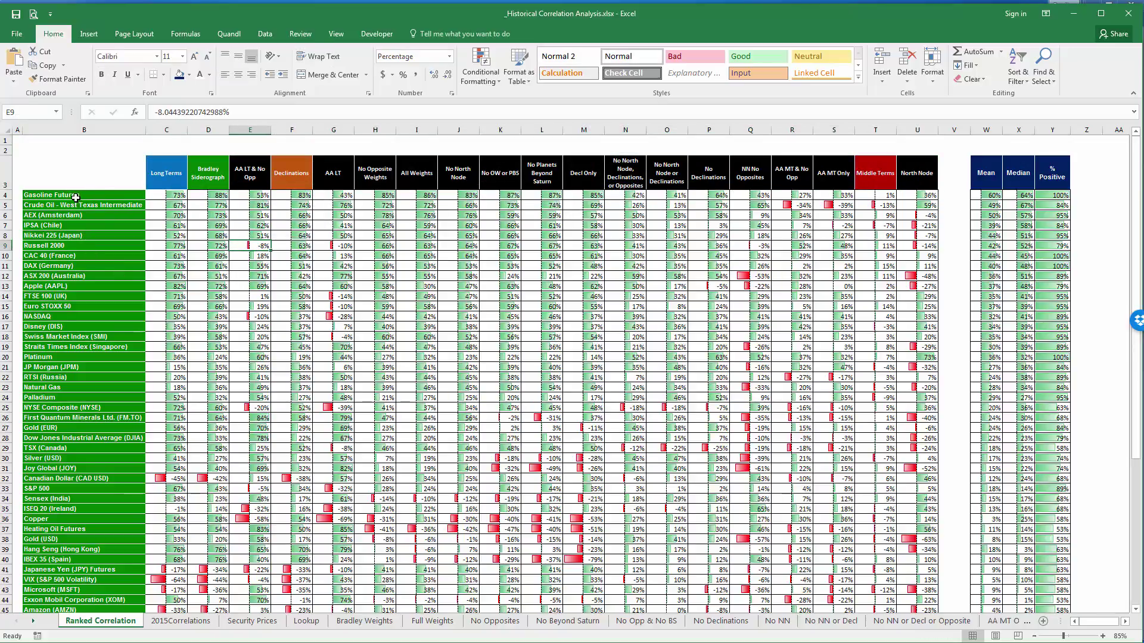
Highlight the securities from Gasoline Futures to NYSE Composite, and inspect the Gasoline Futures correlations for Long Terms, Bradley Siderograph and AA LT & No Opp.
{"action": "left_click_drag", "start_coordinate": [75, 197], "coordinate": [70, 405]}
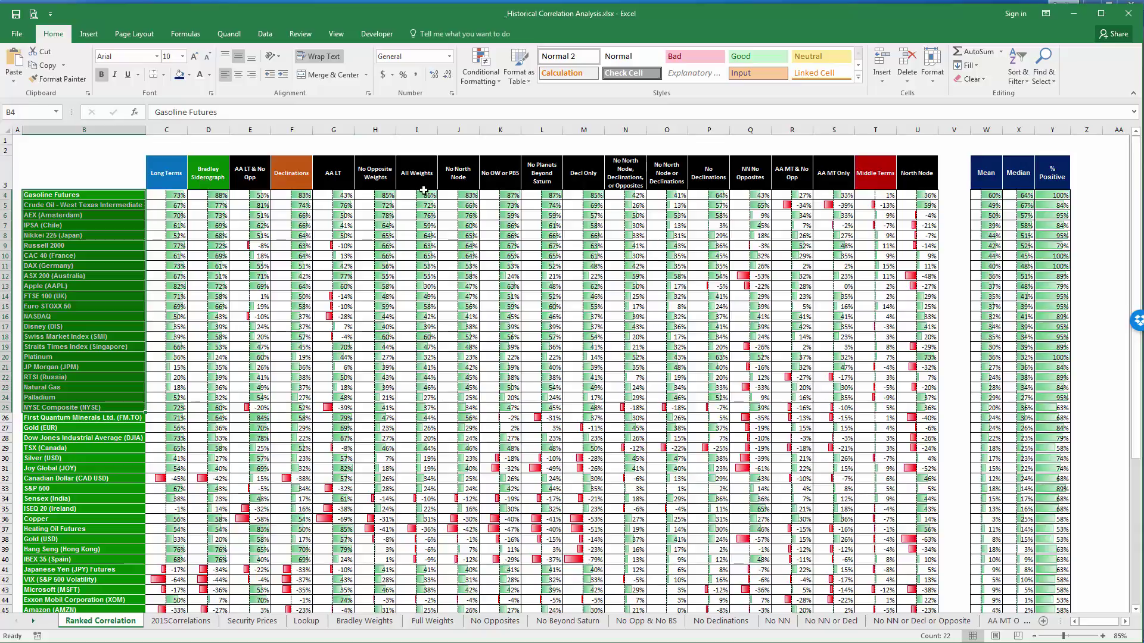
{"action": "left_click", "coordinate": [57, 198]}
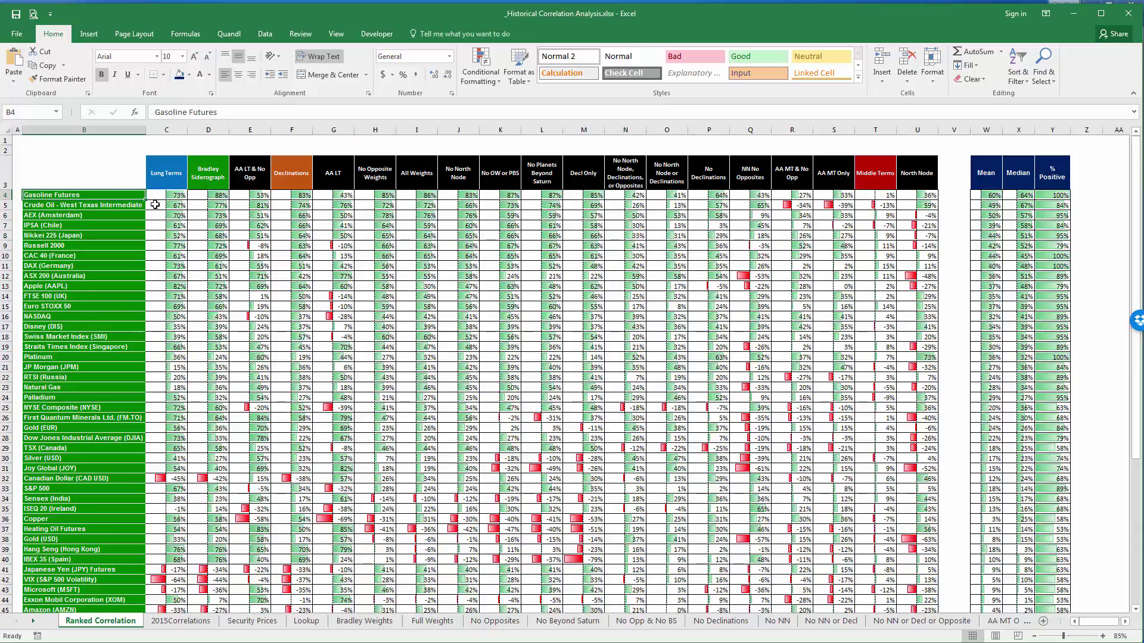
{"action": "left_click", "coordinate": [184, 197]}
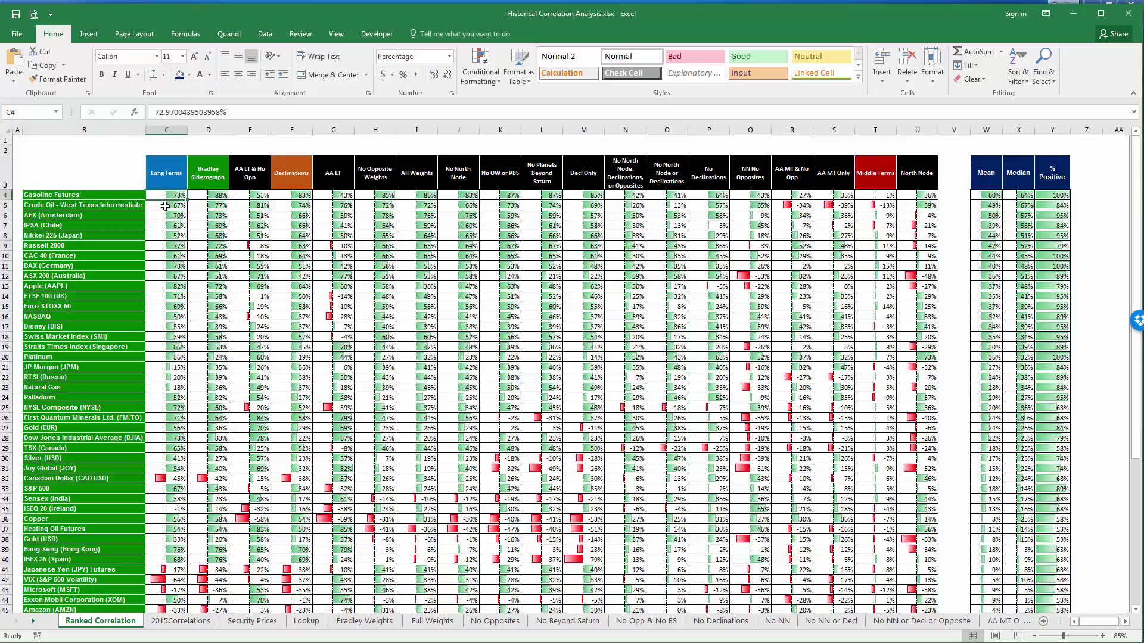
{"action": "left_click", "coordinate": [210, 197]}
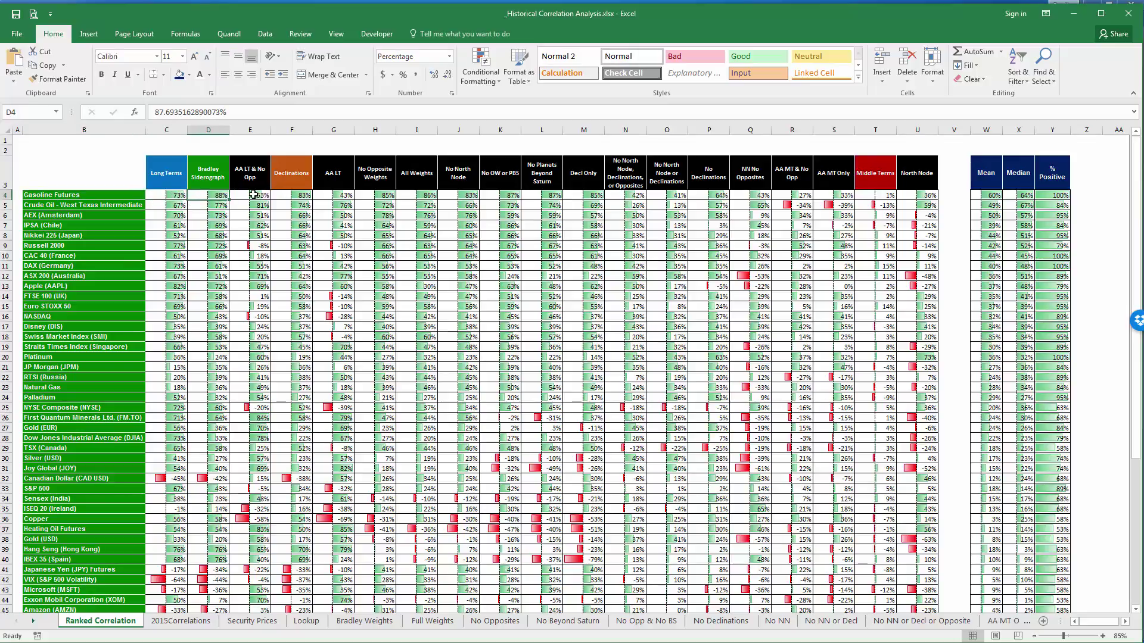
{"action": "left_click", "coordinate": [254, 195]}
Highlight the AA LT & No Opp column down to VIX, then check the aspect weights on the web page and return to the workbook.
{"action": "left_click_drag", "start_coordinate": [251, 180], "coordinate": [252, 579]}
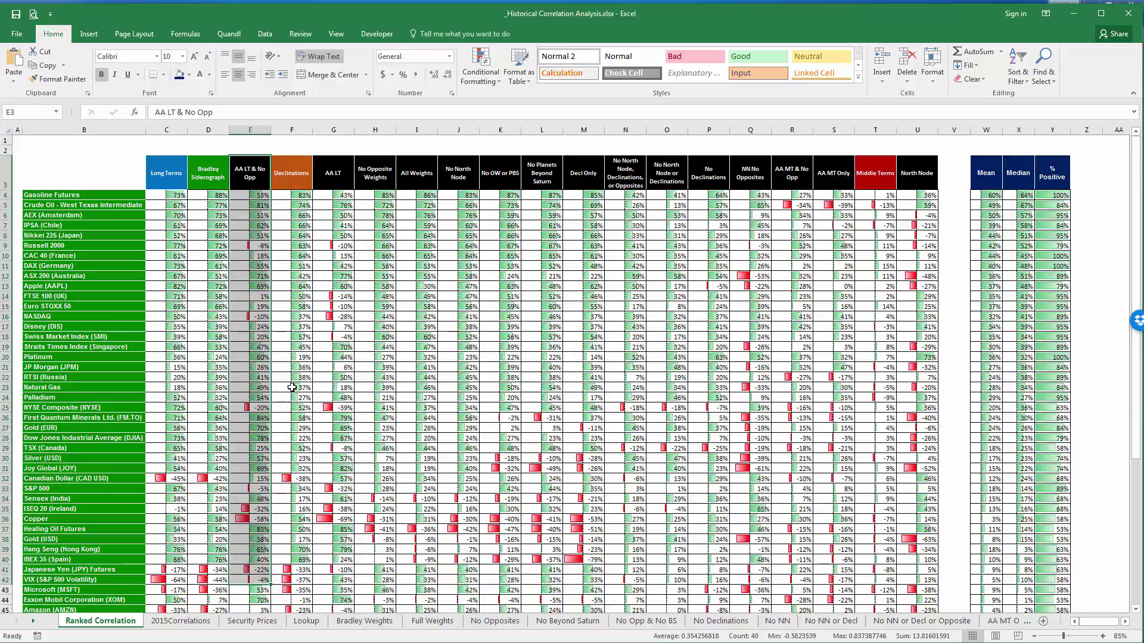
{"action": "left_click", "coordinate": [243, 177]}
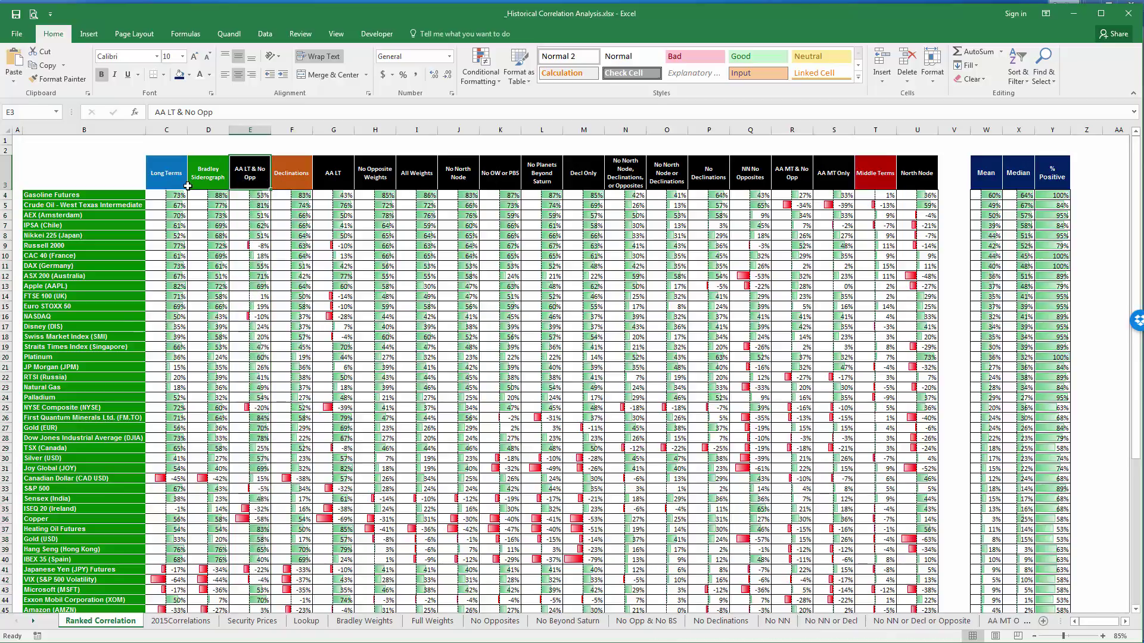
{"action": "left_click", "coordinate": [251, 193]}
{"action": "left_click", "coordinate": [251, 186]}
{"action": "key", "text": "alt+Tab"}
{"action": "scroll", "coordinate": [374, 329], "scroll_direction": "down", "scroll_amount": 1}
{"action": "key", "text": "alt+Tab"}
Highlight the headers from Long Terms to AA LT & No Opp and the security names from Gasoline Futures to Copper.
{"action": "left_click_drag", "start_coordinate": [166, 176], "coordinate": [238, 176]}
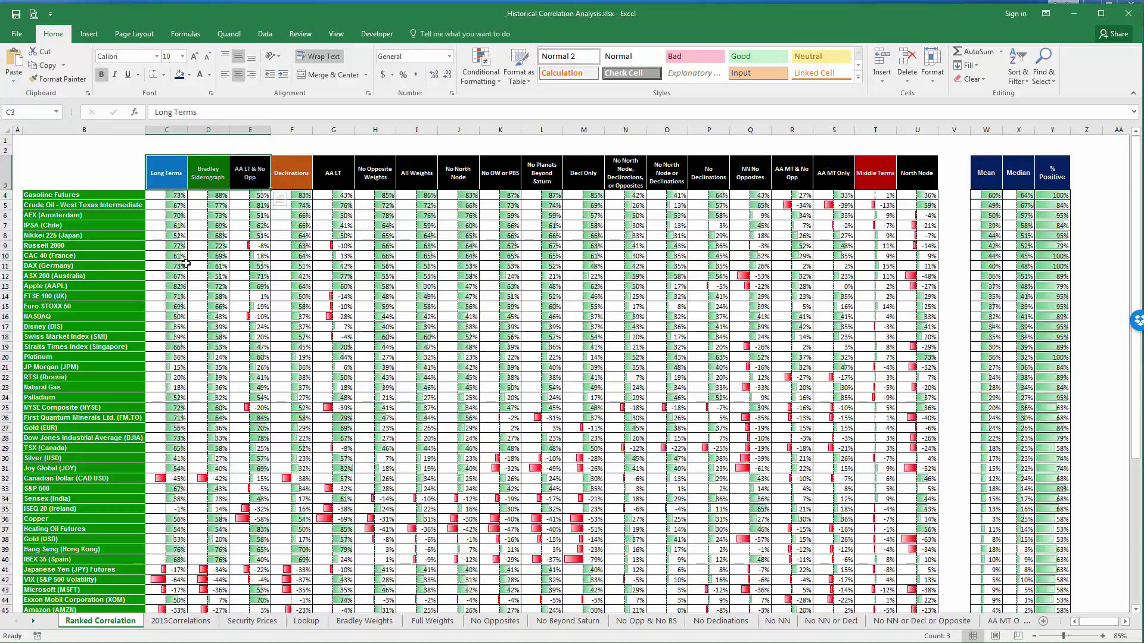
{"action": "scroll", "coordinate": [162, 454], "scroll_direction": "down", "scroll_amount": 2}
{"action": "scroll", "coordinate": [161, 454], "scroll_direction": "up", "scroll_amount": 2}
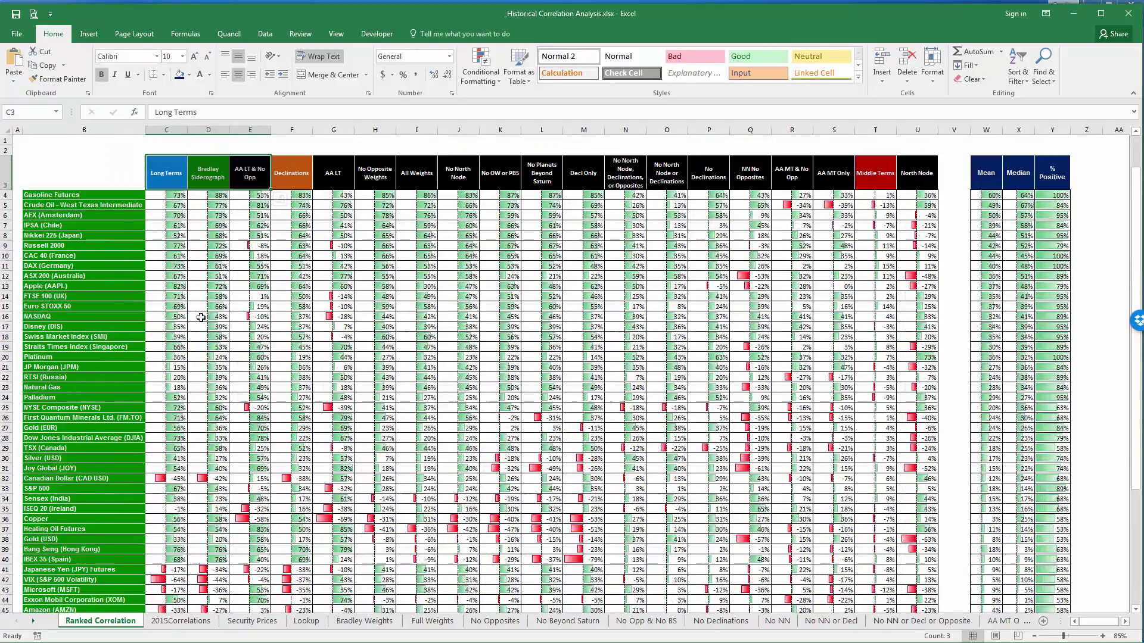
{"action": "left_click_drag", "start_coordinate": [104, 194], "coordinate": [104, 523]}
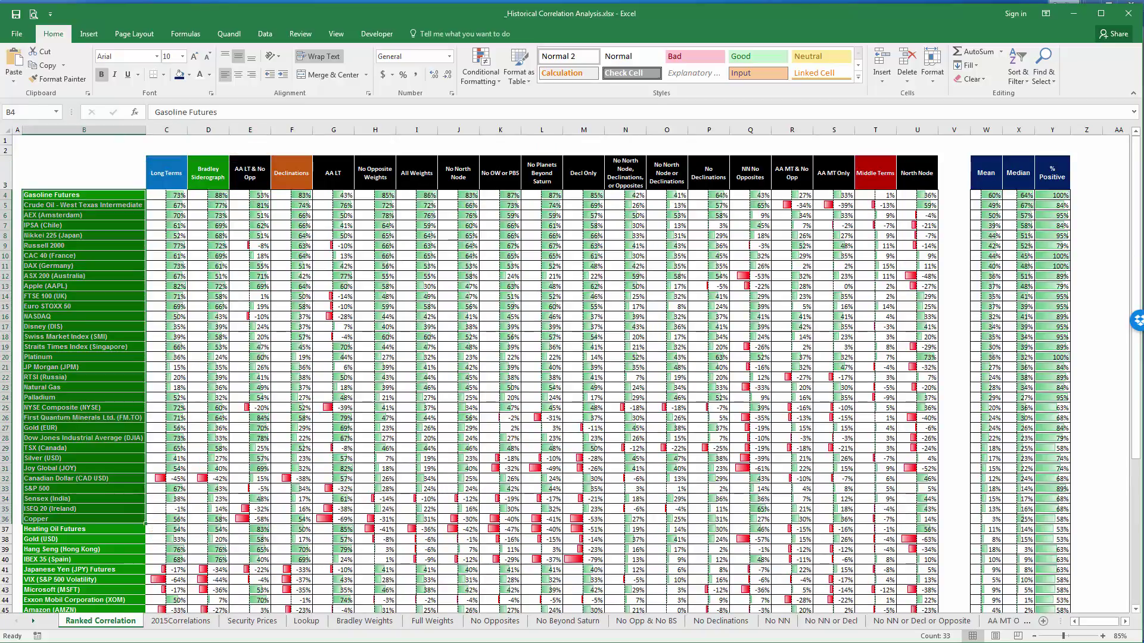
Inspect the Mean, Median and % Positive headers along with the mean and median values for Gasoline Futures.
{"action": "left_click", "coordinate": [994, 196]}
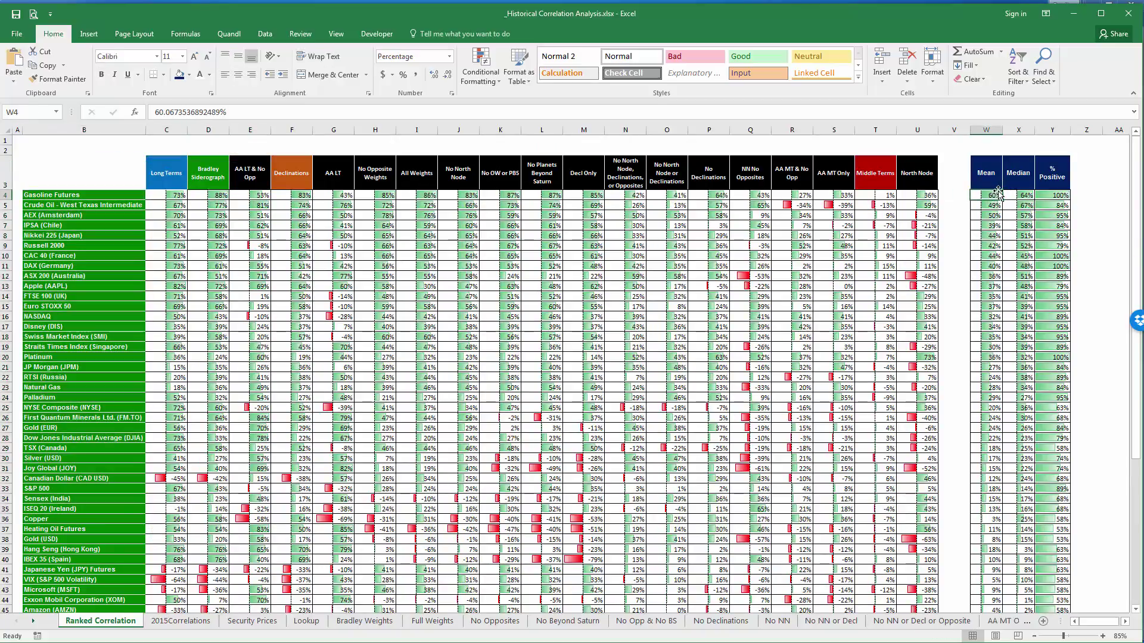
{"action": "double_click", "coordinate": [991, 196]}
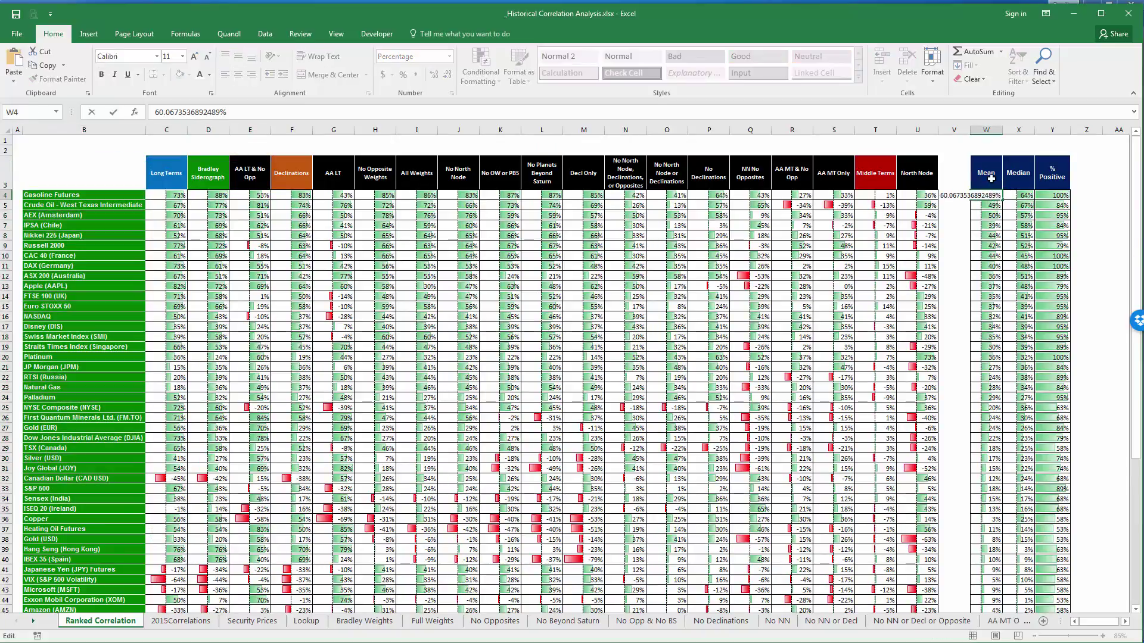
{"action": "key", "text": "Return"}
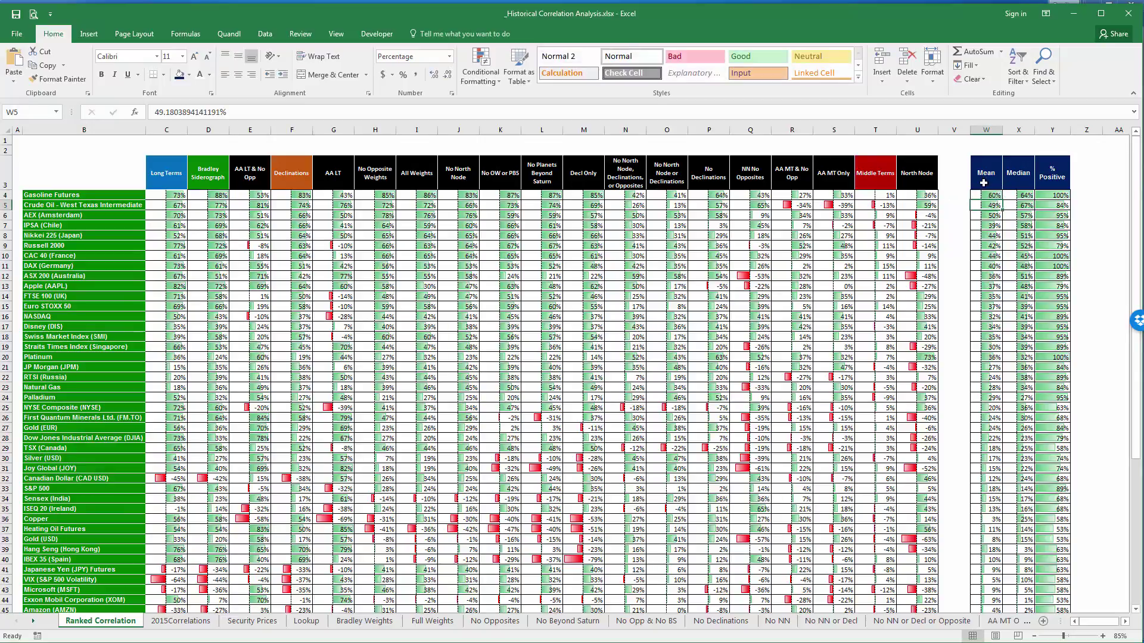
{"action": "left_click", "coordinate": [984, 179]}
{"action": "left_click", "coordinate": [1018, 179]}
{"action": "left_click", "coordinate": [1052, 179]}
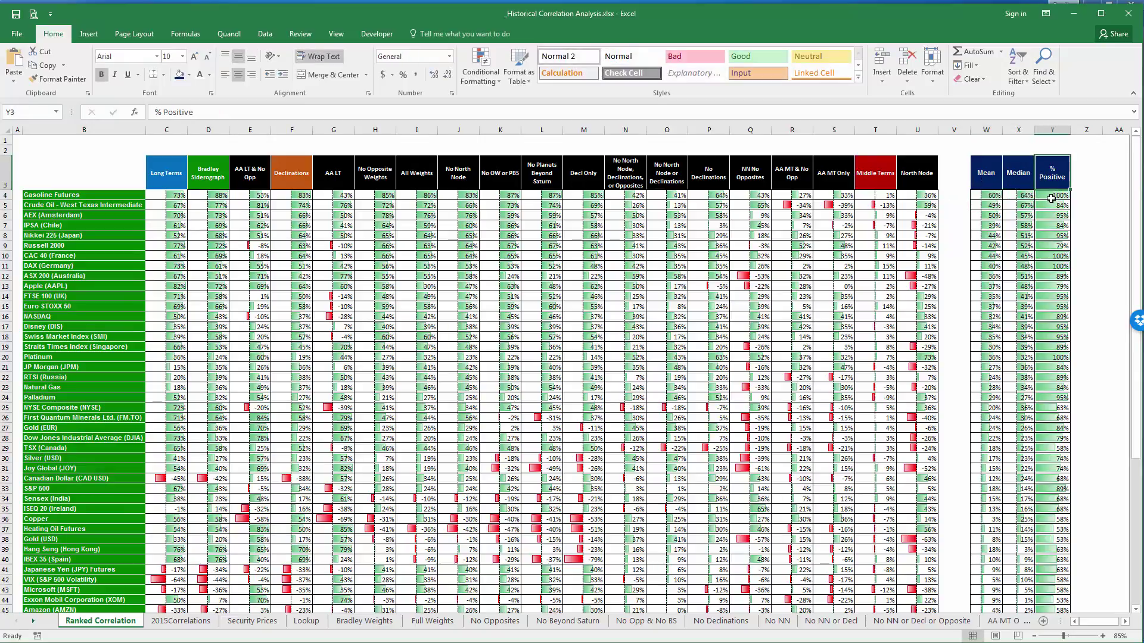
{"action": "left_click", "coordinate": [1018, 196]}
{"action": "left_click", "coordinate": [987, 195]}
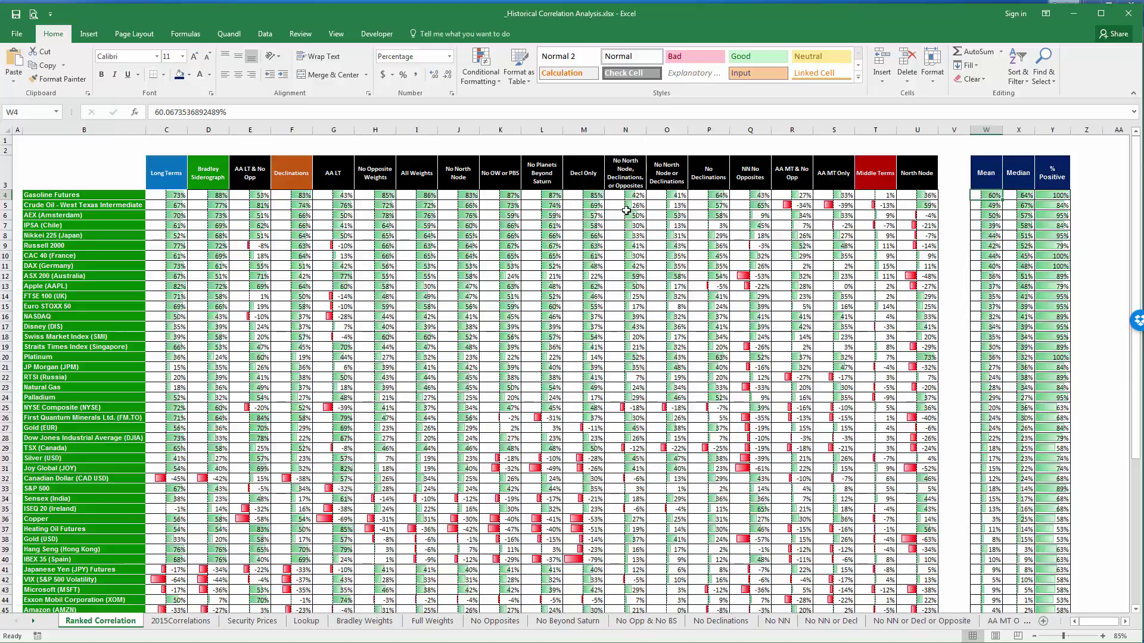
Highlight the Gasoline Futures correlations in C4:U4, compare them with the row's mean, and inspect the individual values from Long Terms to Declinations.
{"action": "left_click_drag", "start_coordinate": [160, 194], "coordinate": [917, 197]}
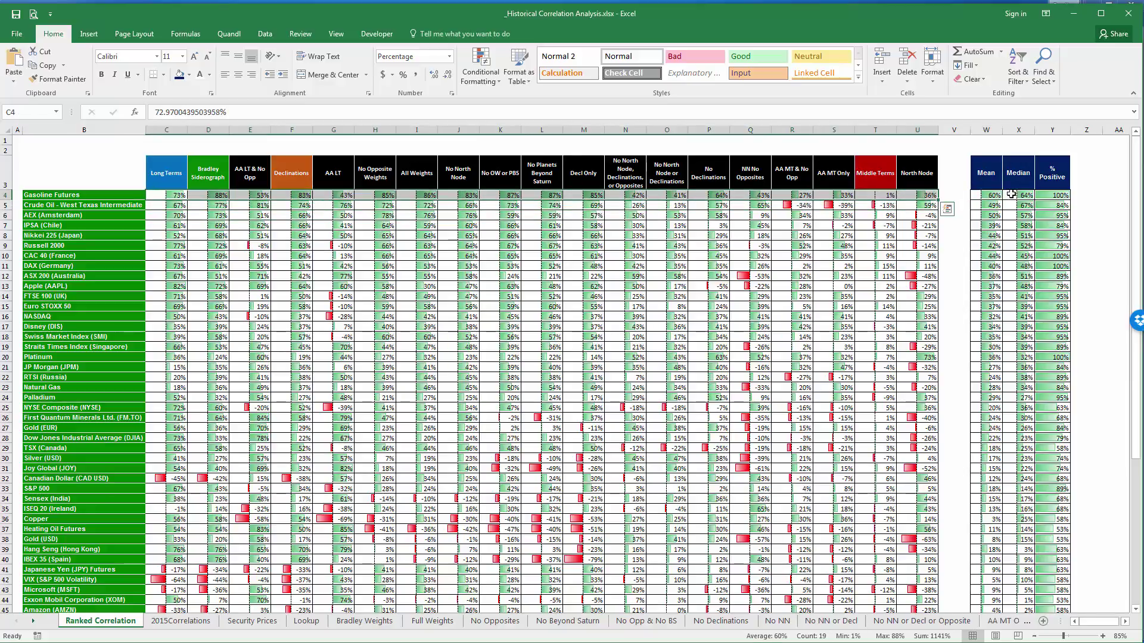
{"action": "left_click", "coordinate": [988, 195]}
{"action": "left_click", "coordinate": [182, 195]}
{"action": "left_click", "coordinate": [231, 194]}
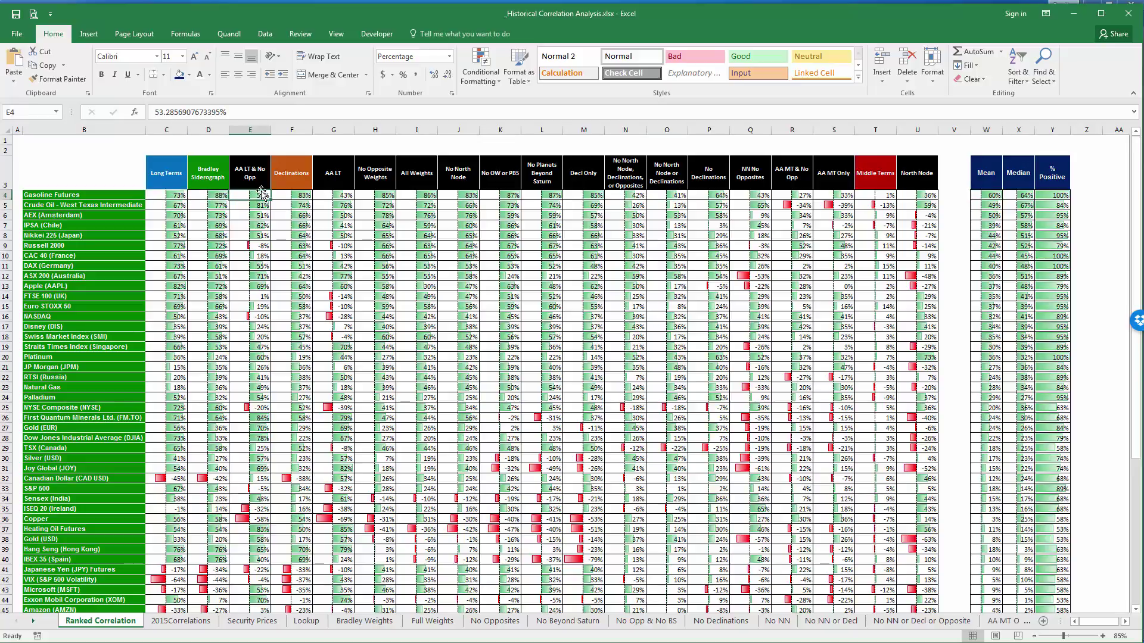
{"action": "left_click", "coordinate": [280, 197]}
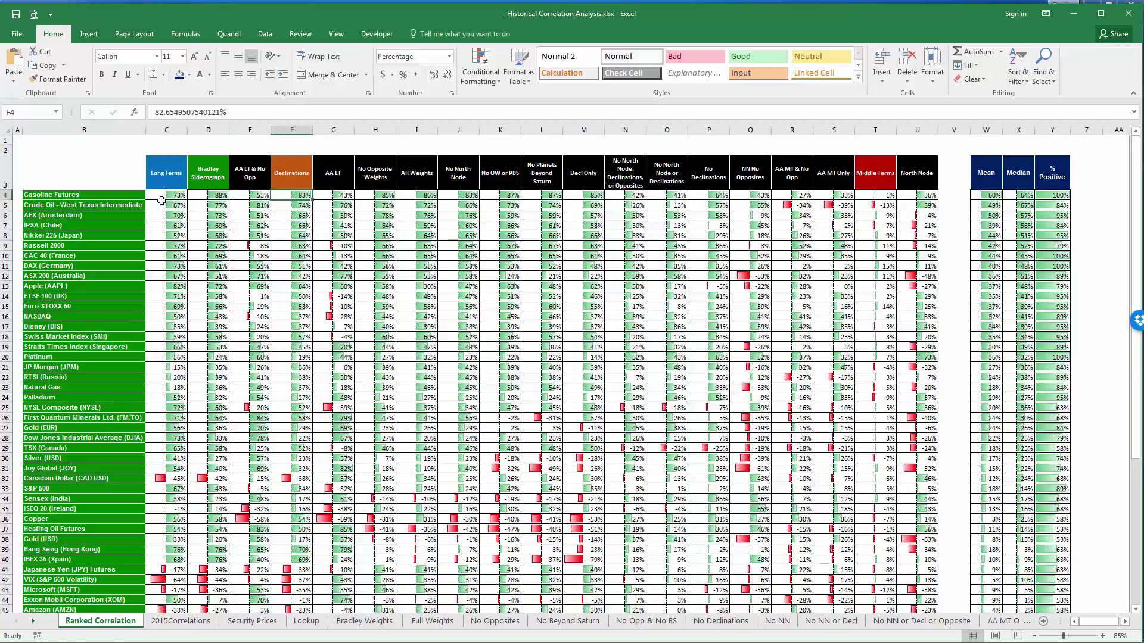
{"action": "left_click", "coordinate": [95, 195]}
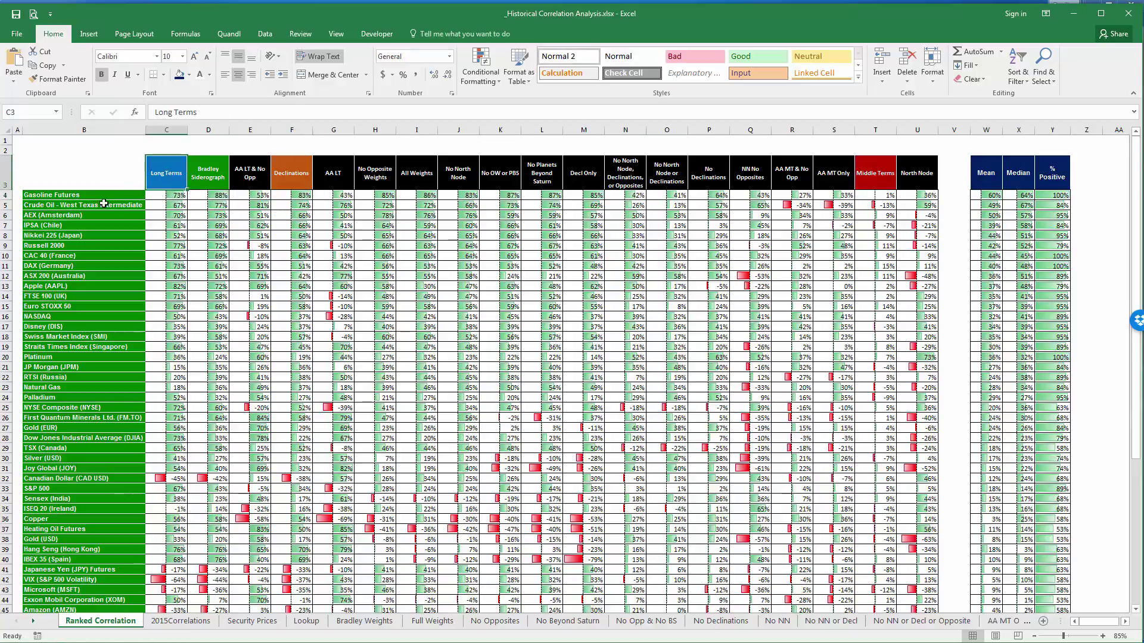
Open the 2015Correlations sheet and unhide the indicator rows between All Weights in row 11 and row 26.
{"action": "left_click", "coordinate": [180, 622]}
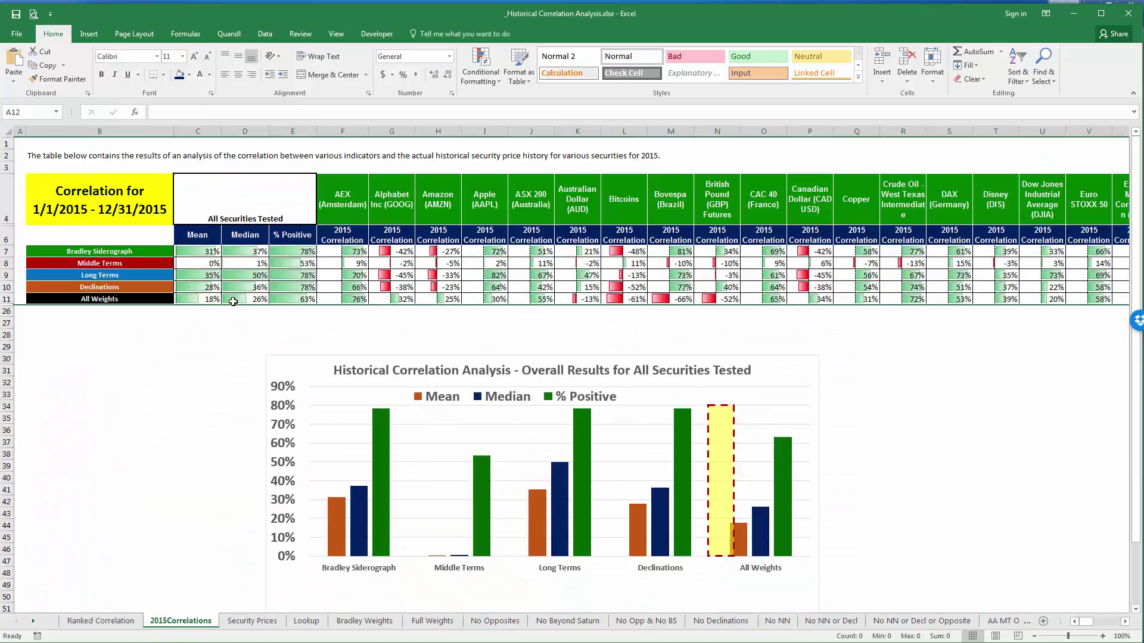
{"action": "left_click_drag", "start_coordinate": [7, 300], "coordinate": [8, 318]}
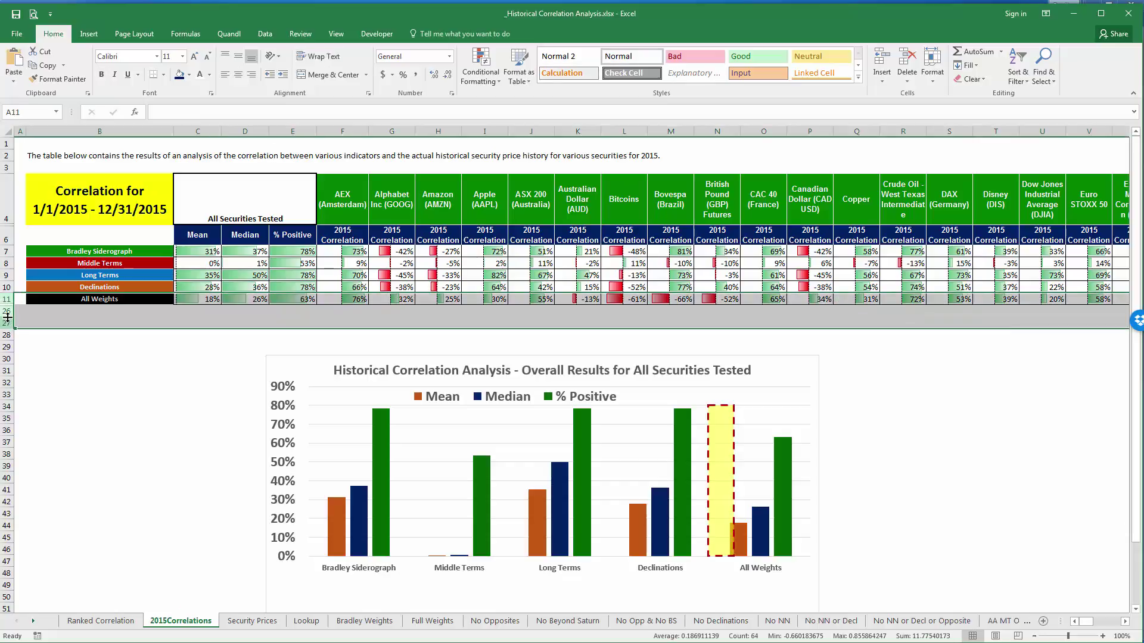
{"action": "right_click", "coordinate": [7, 318]}
{"action": "left_click", "coordinate": [42, 487]}
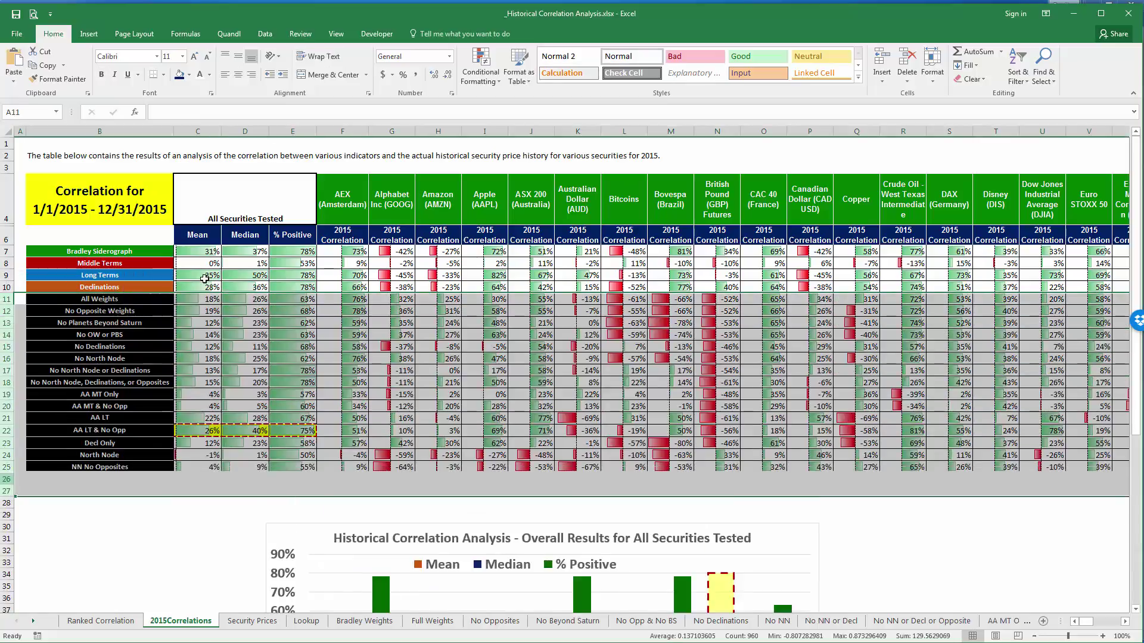
Inspect the correlation formulas for No Planets Beyond Saturn with Alphabet, No Opposite Weights with AEX, and Long Terms with Amazon.
{"action": "left_click", "coordinate": [205, 278]}
{"action": "left_click", "coordinate": [393, 321]}
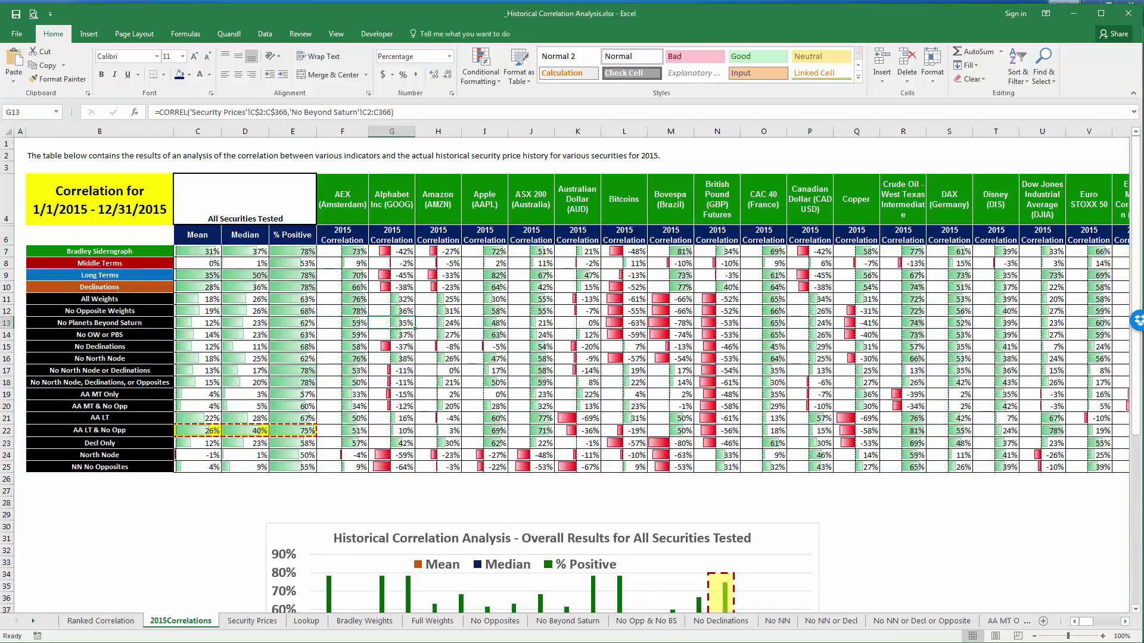
{"action": "left_click", "coordinate": [338, 308]}
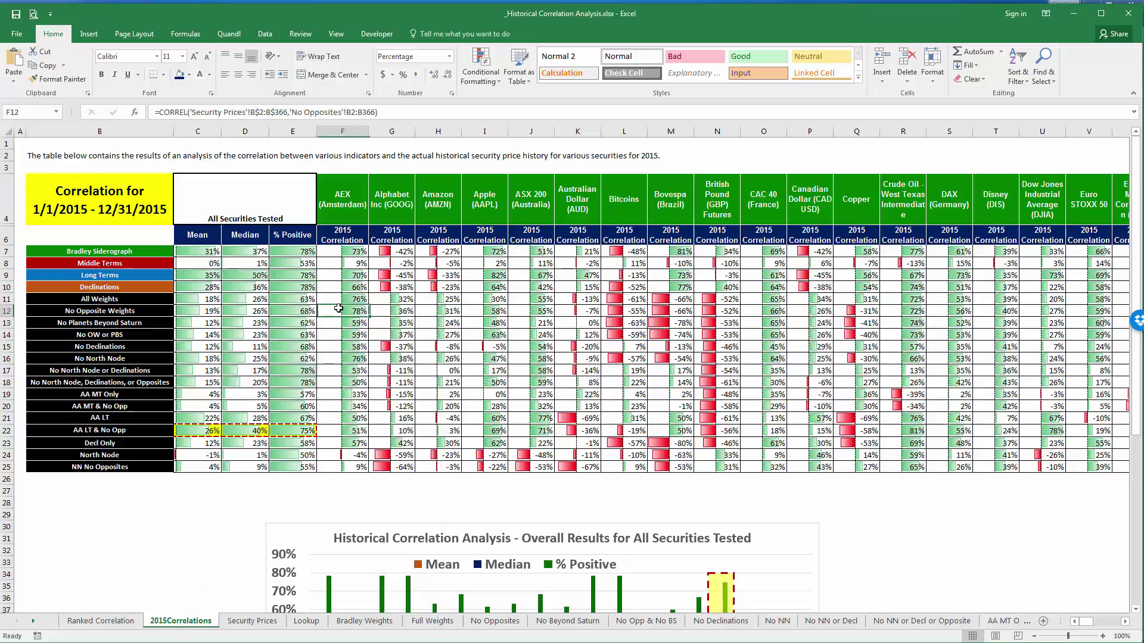
{"action": "left_click", "coordinate": [450, 276]}
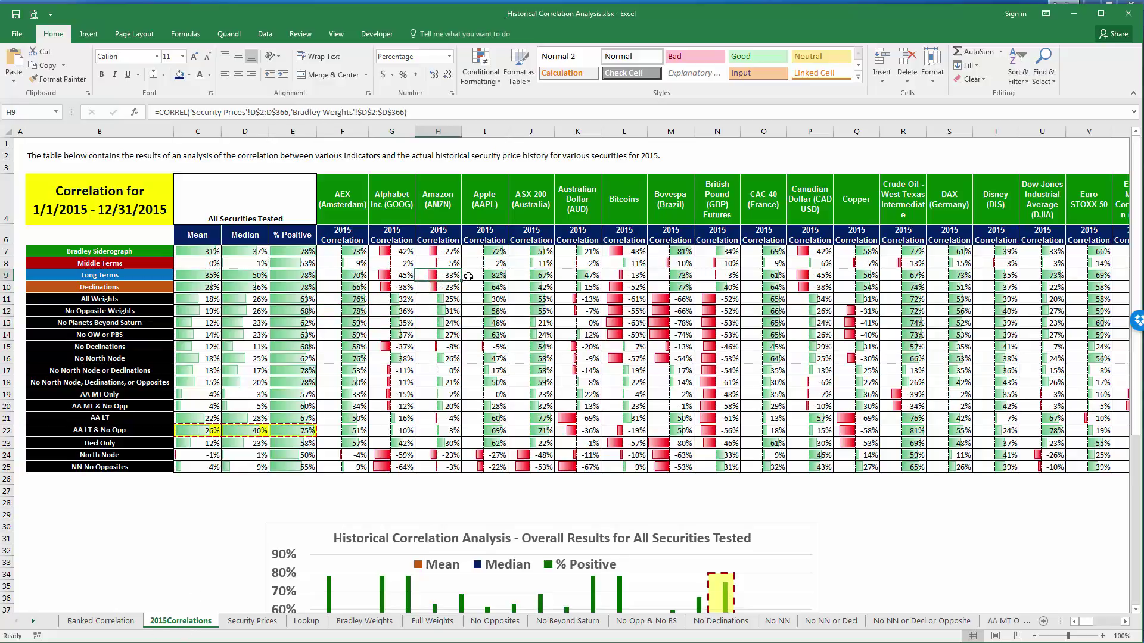
Examine the All Weights formula for Amazon in H11, highlighting its Security Prices and Full Weights ranges.
{"action": "left_click", "coordinate": [438, 209]}
{"action": "left_click", "coordinate": [438, 299]}
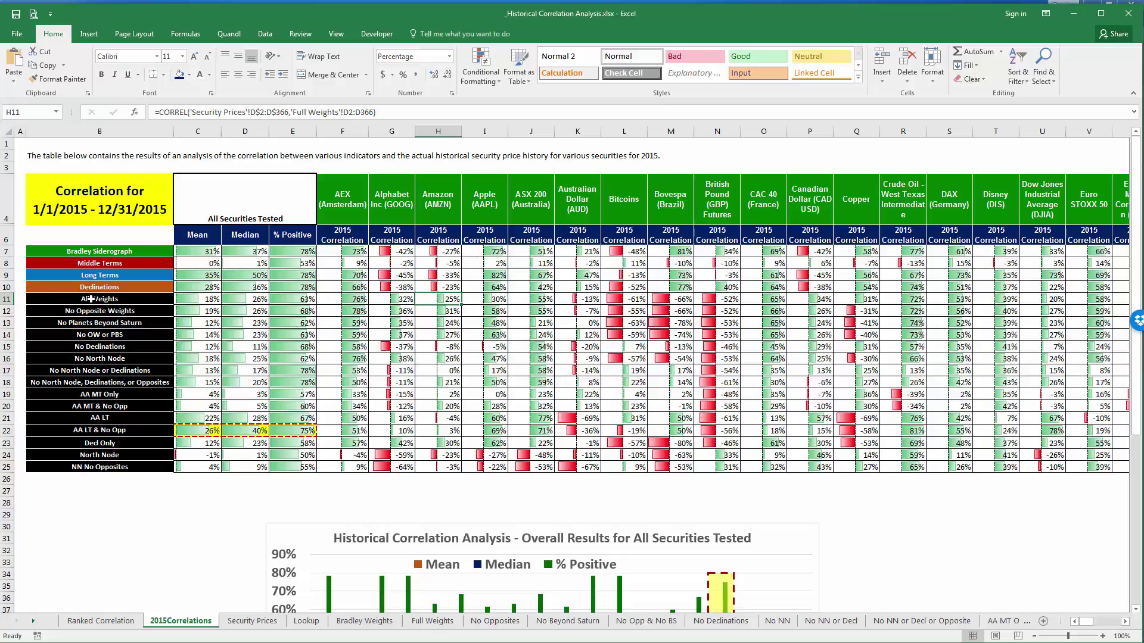
{"action": "left_click", "coordinate": [212, 113]}
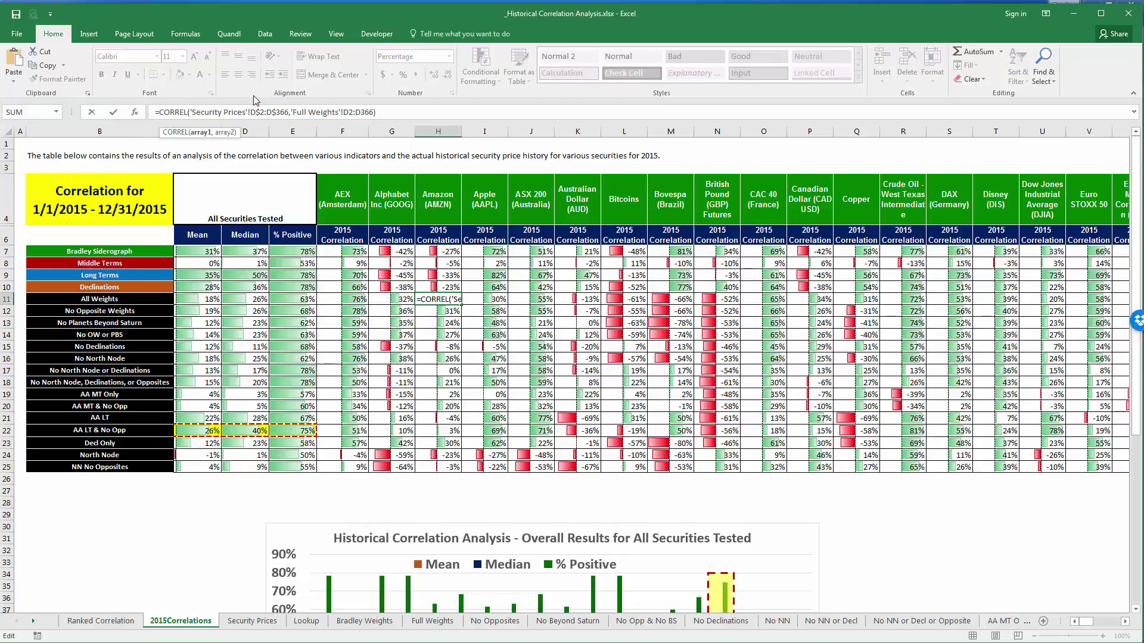
{"action": "left_click_drag", "start_coordinate": [191, 112], "coordinate": [344, 112]}
{"action": "key", "text": "F4"}
{"action": "key", "text": "F4"}
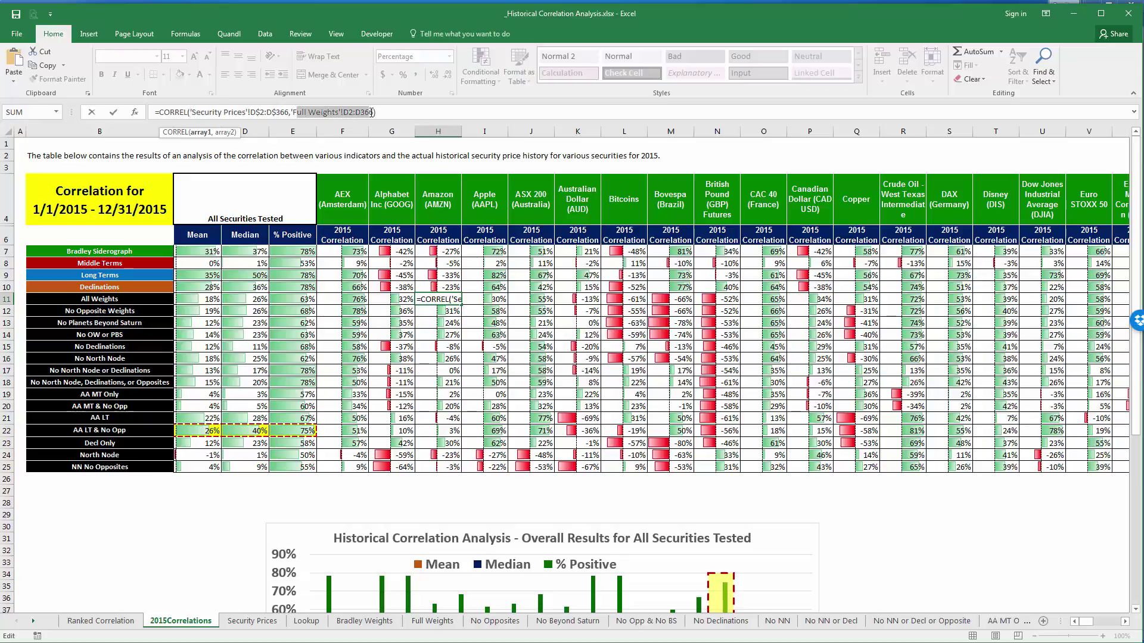
{"action": "key", "text": "ctrl+Return"}
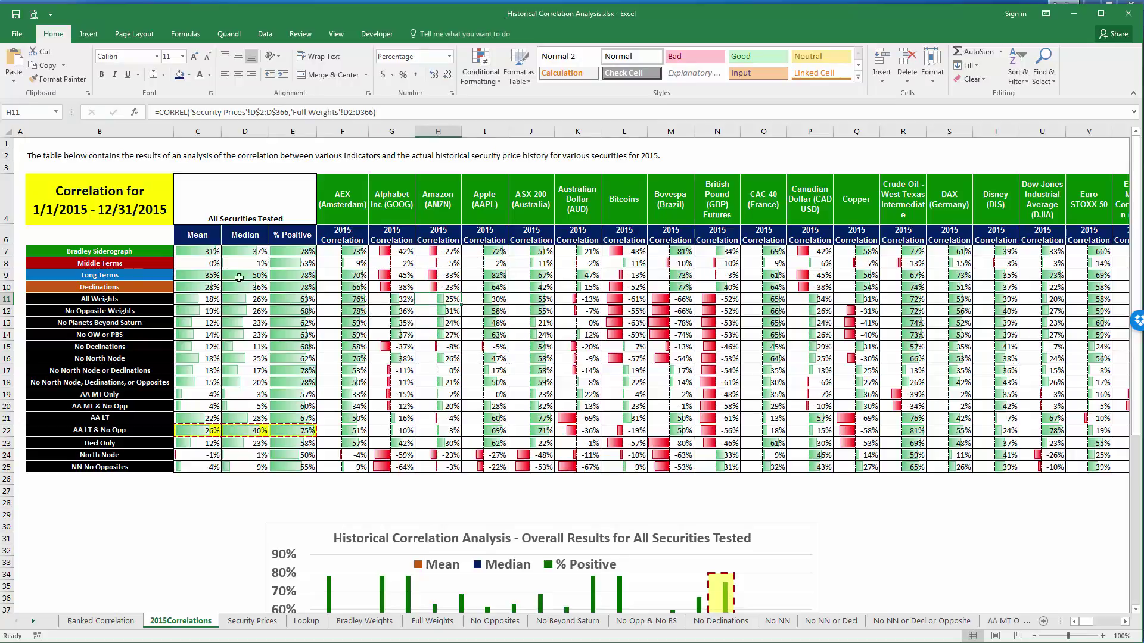
Look over the Mean, Median and % Positive values for the indicators, including the average formula for No Planets Beyond Saturn.
{"action": "left_click", "coordinate": [229, 253]}
{"action": "left_click_drag", "start_coordinate": [228, 273], "coordinate": [239, 369]}
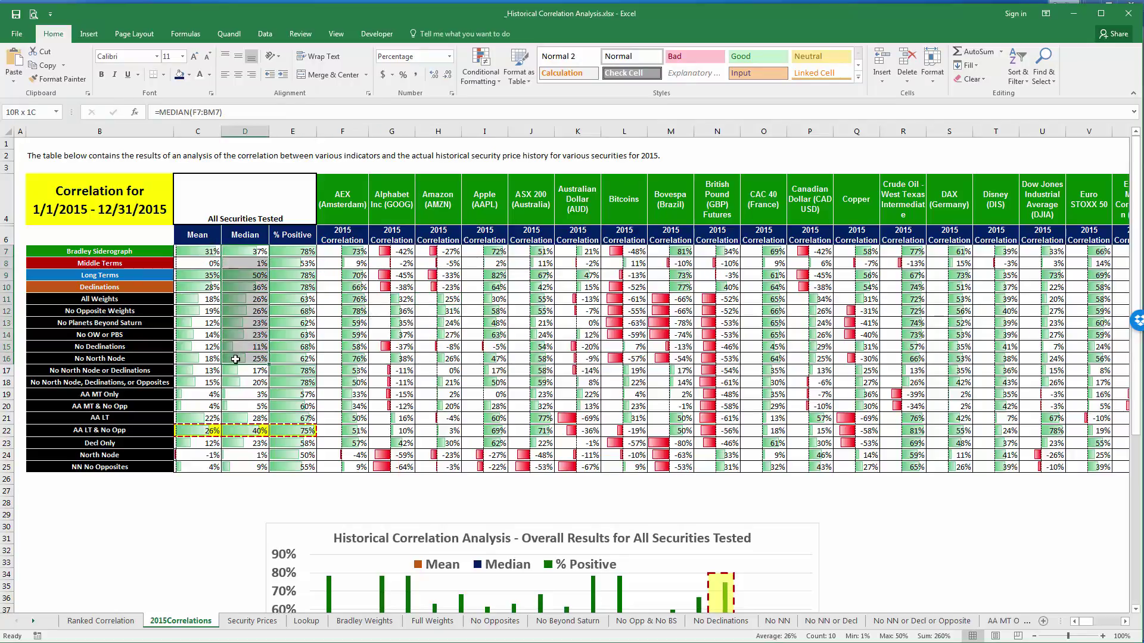
{"action": "left_click_drag", "start_coordinate": [200, 288], "coordinate": [202, 337]}
{"action": "left_click_drag", "start_coordinate": [248, 291], "coordinate": [298, 325]}
{"action": "left_click", "coordinate": [196, 322]}
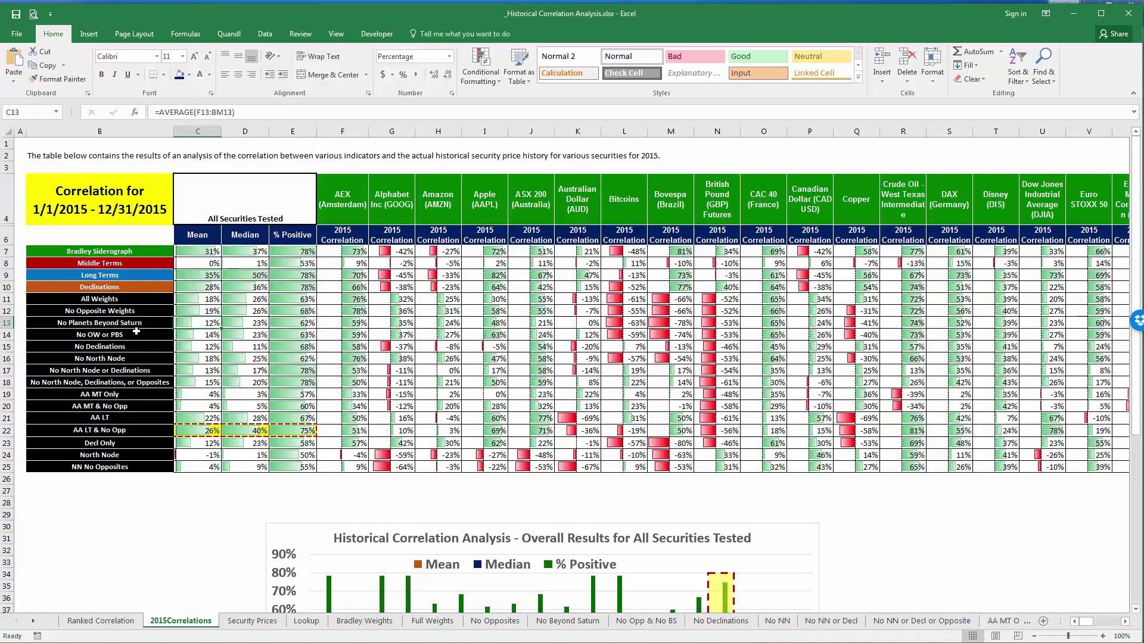
Highlight the indicator names from Bradley Siderograph to NN No Opposites and the security headers from AEX to CAC 40.
{"action": "left_click_drag", "start_coordinate": [101, 247], "coordinate": [101, 467]}
{"action": "left_click_drag", "start_coordinate": [345, 198], "coordinate": [746, 201]}
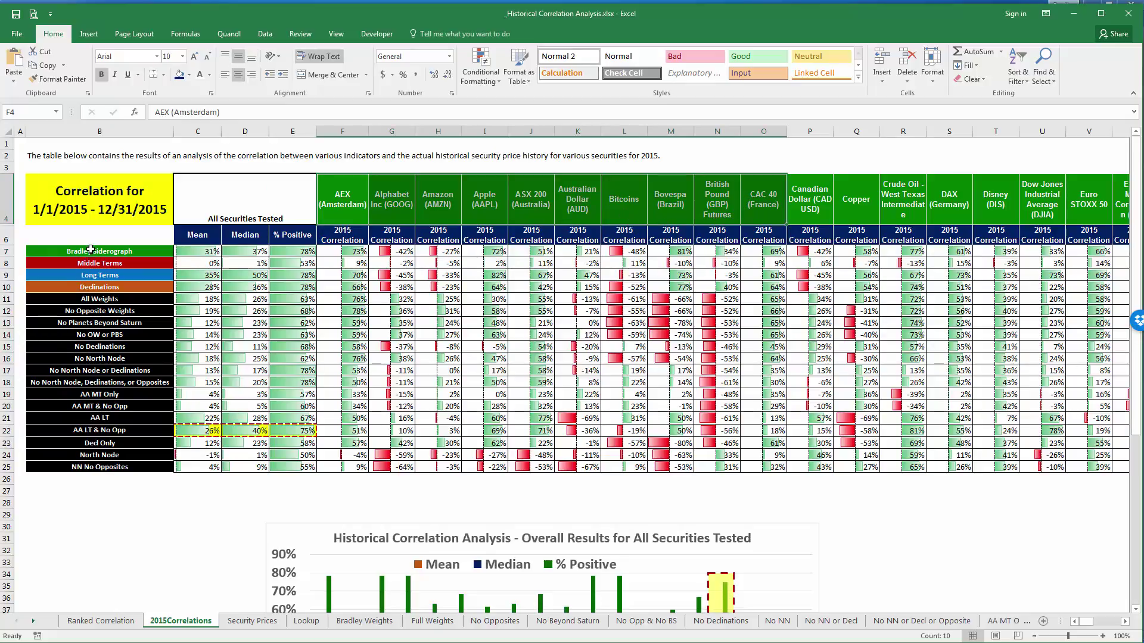
{"action": "left_click_drag", "start_coordinate": [91, 250], "coordinate": [101, 468]}
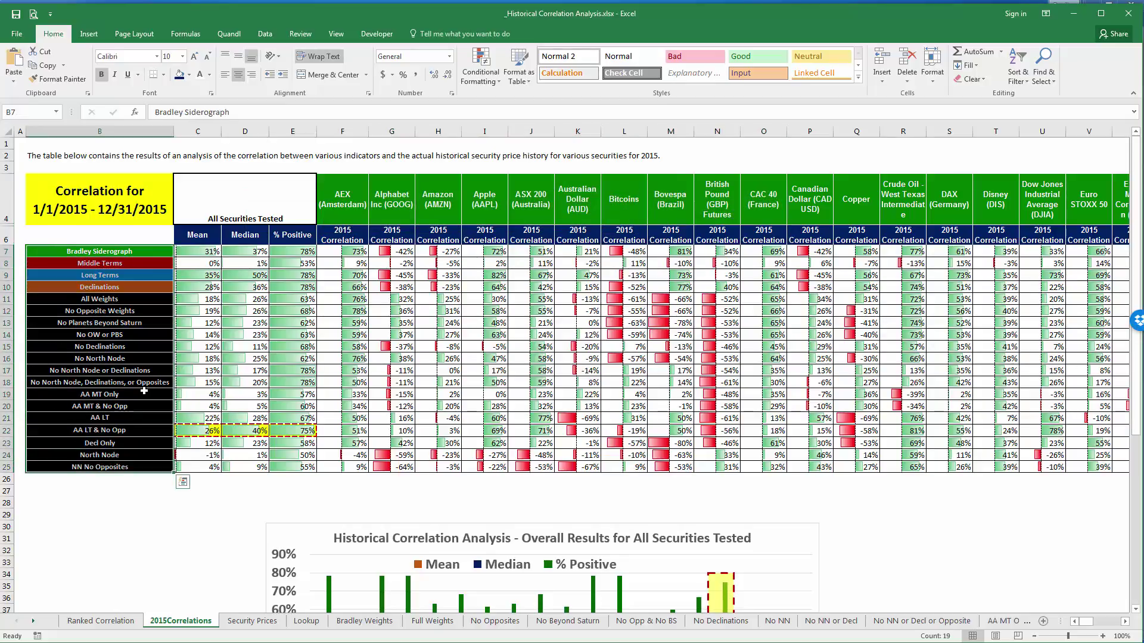
Return to the Ranked Correlation sheet and review the Long Terms correlations from Gasoline Futures down the column.
{"action": "left_click", "coordinate": [100, 620]}
{"action": "left_click", "coordinate": [156, 169]}
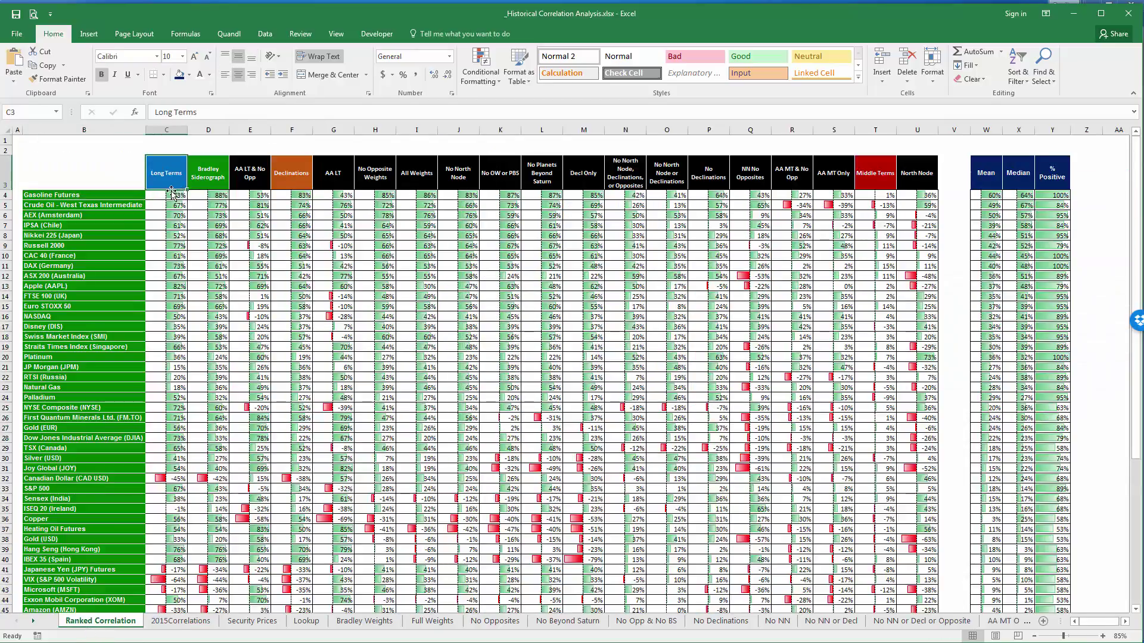
{"action": "left_click_drag", "start_coordinate": [166, 195], "coordinate": [162, 447]}
{"action": "scroll", "coordinate": [162, 441], "scroll_direction": "down", "scroll_amount": 11}
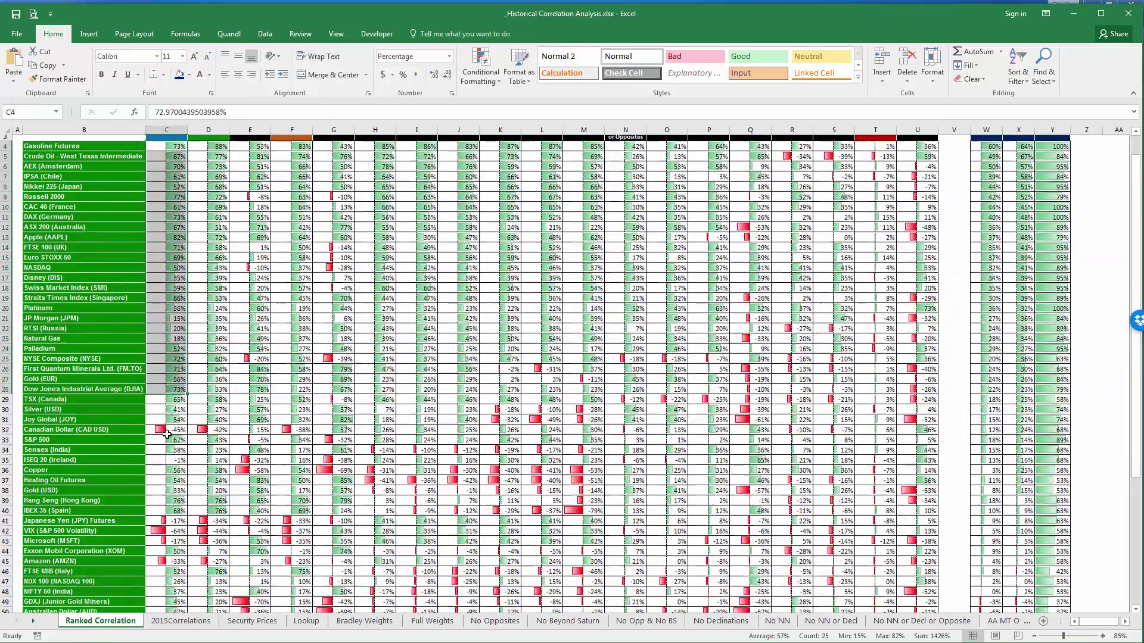
{"action": "scroll", "coordinate": [162, 440], "scroll_direction": "up", "scroll_amount": 11}
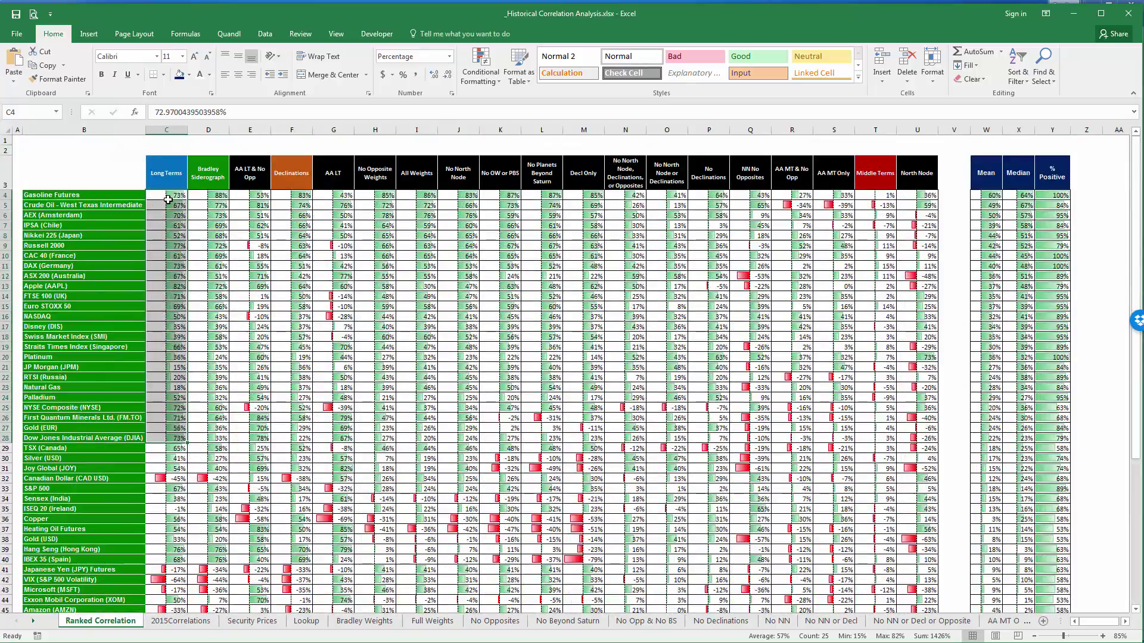
{"action": "left_click_drag", "start_coordinate": [168, 200], "coordinate": [170, 387]}
{"action": "scroll", "coordinate": [173, 382], "scroll_direction": "down", "scroll_amount": 6}
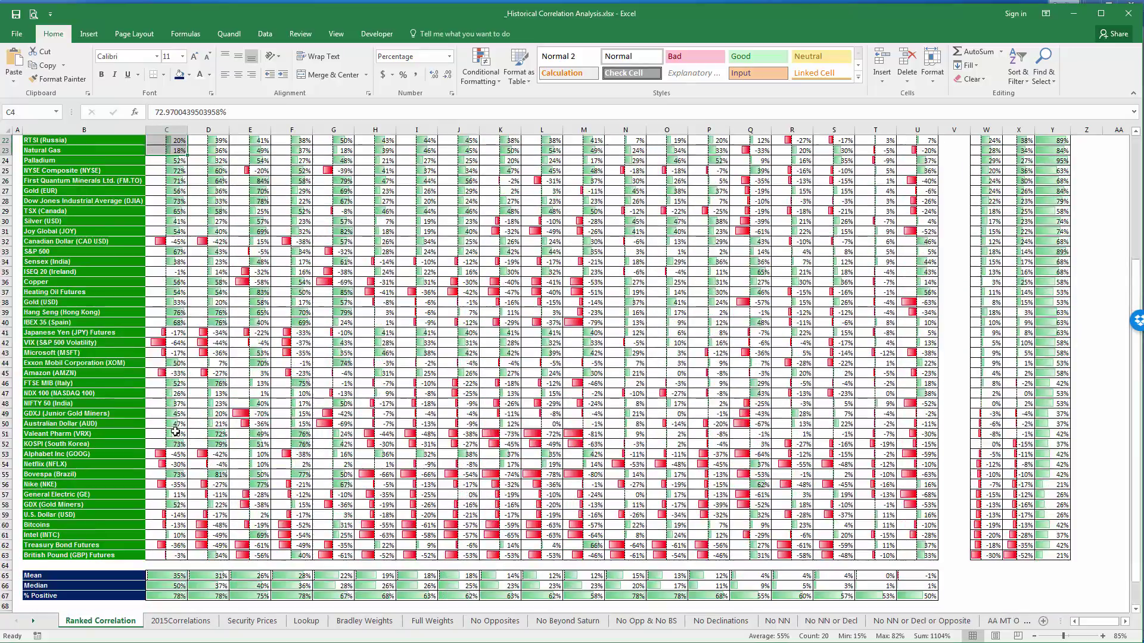
{"action": "scroll", "coordinate": [185, 336], "scroll_direction": "up", "scroll_amount": 6}
{"action": "left_click", "coordinate": [172, 245]}
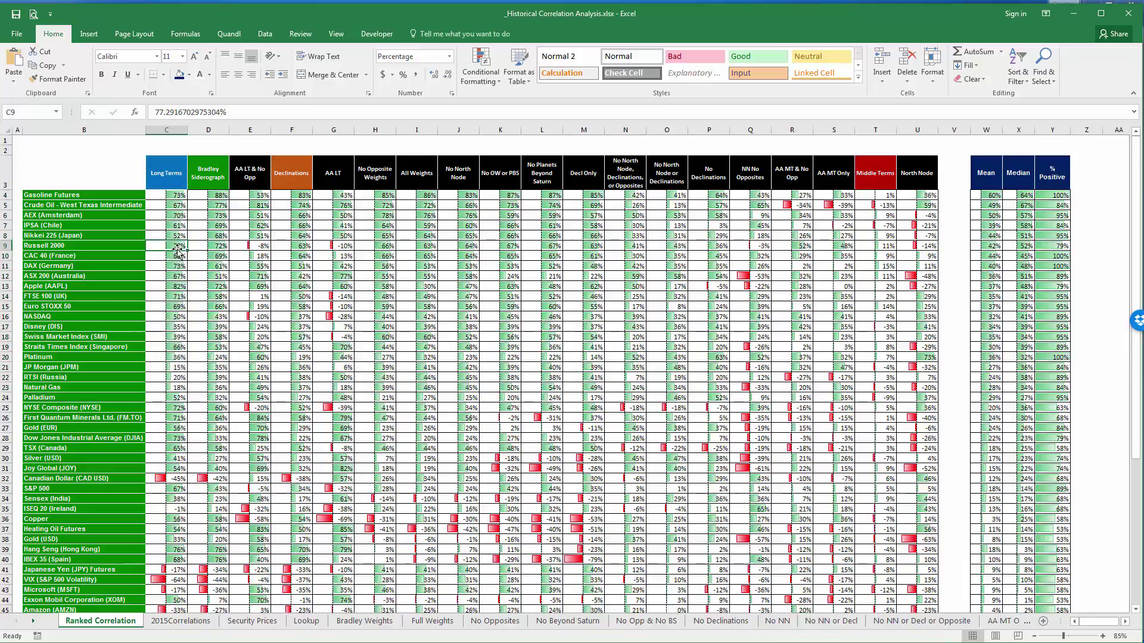
Inspect the Long Terms mean in C65 and highlight C4:C63 to compare it with the selection's average.
{"action": "scroll", "coordinate": [153, 389], "scroll_direction": "down", "scroll_amount": 10}
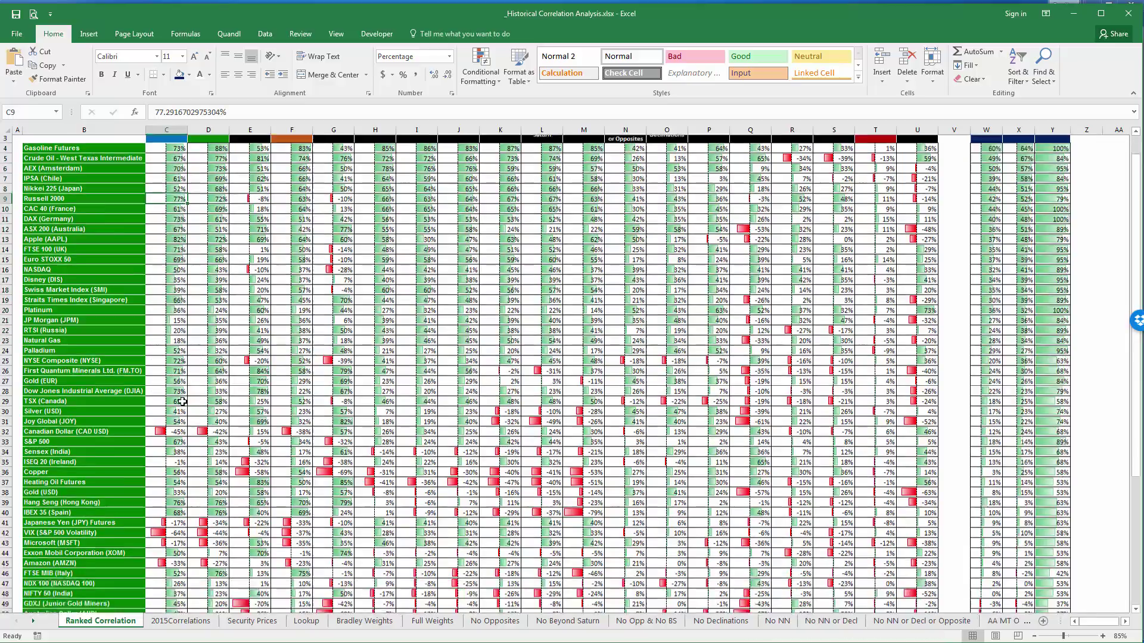
{"action": "left_click", "coordinate": [162, 484]}
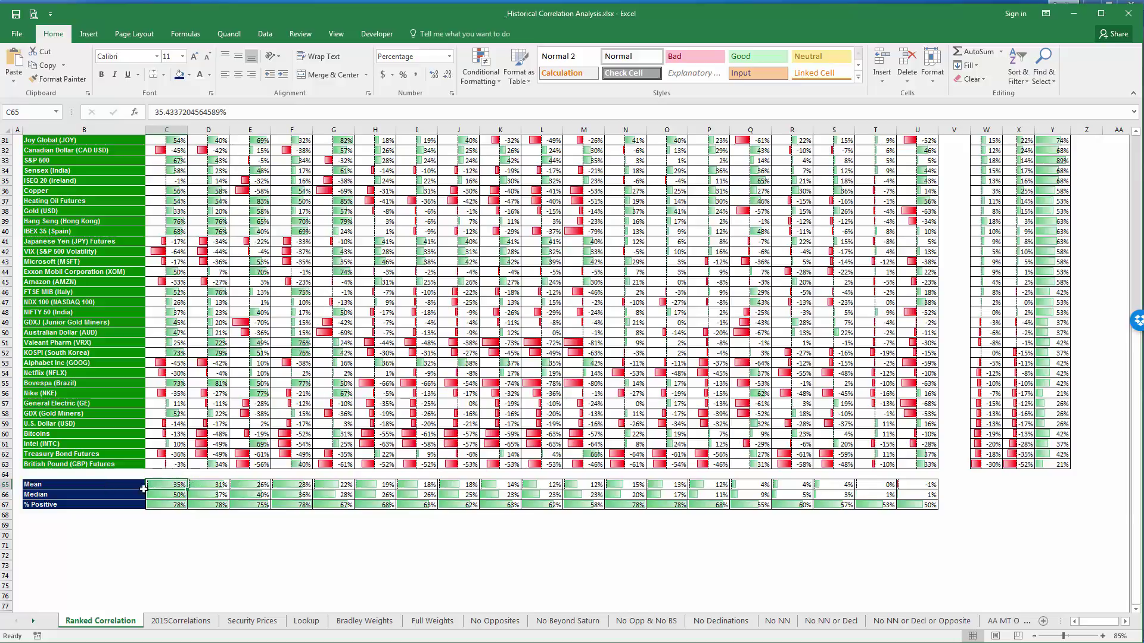
{"action": "left_click_drag", "start_coordinate": [169, 465], "coordinate": [167, 185]}
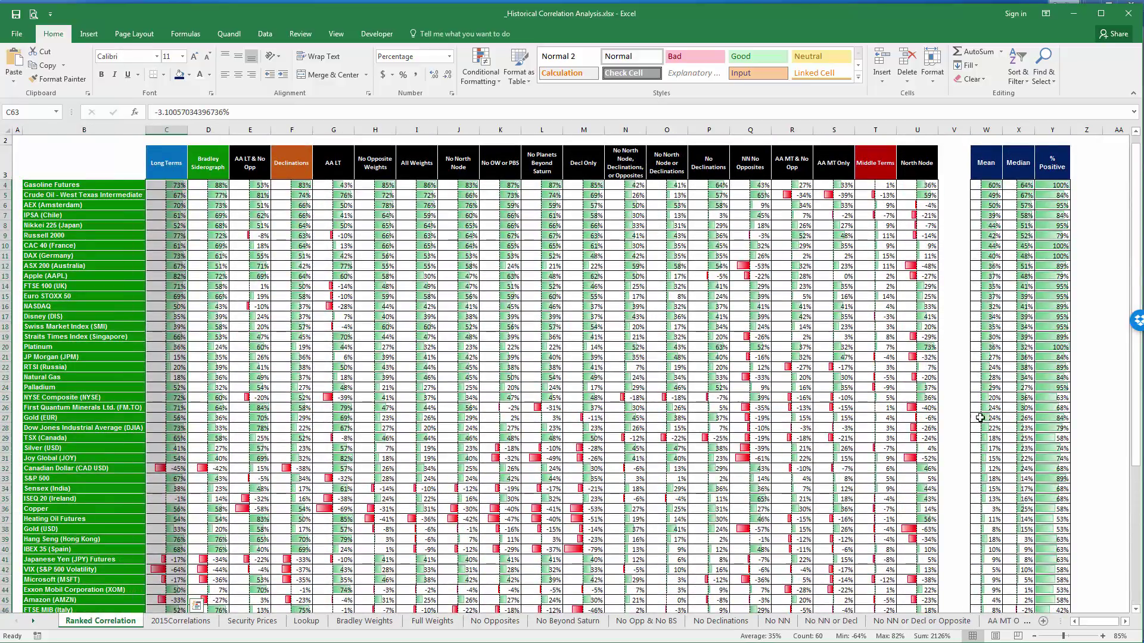
{"action": "scroll", "coordinate": [980, 417], "scroll_direction": "down", "scroll_amount": 2}
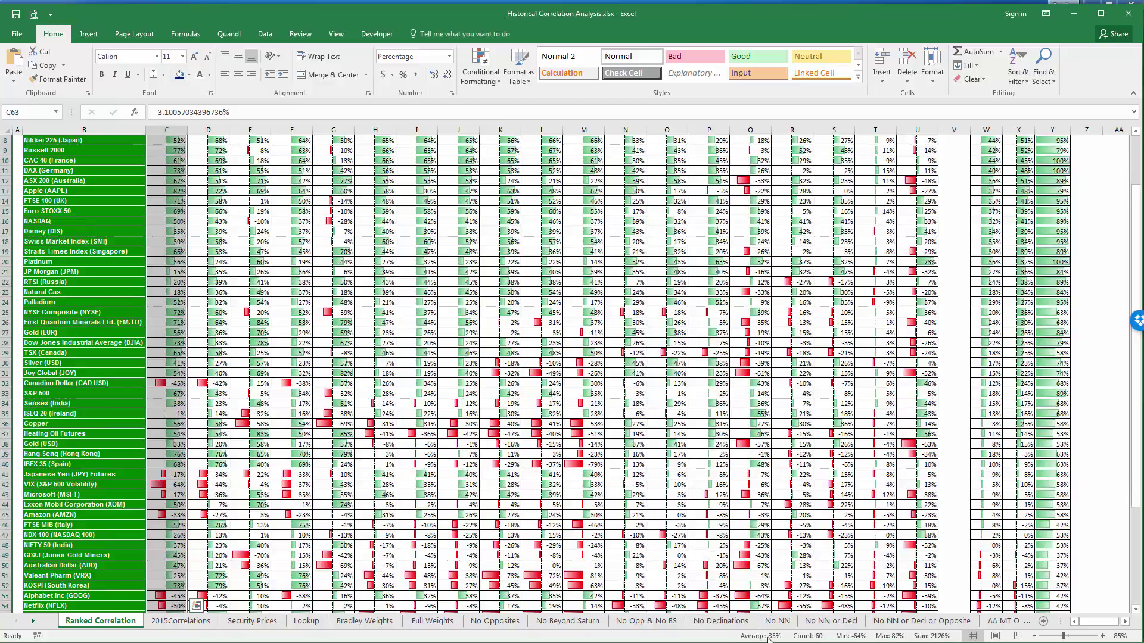
{"action": "scroll", "coordinate": [425, 444], "scroll_direction": "up", "scroll_amount": 2}
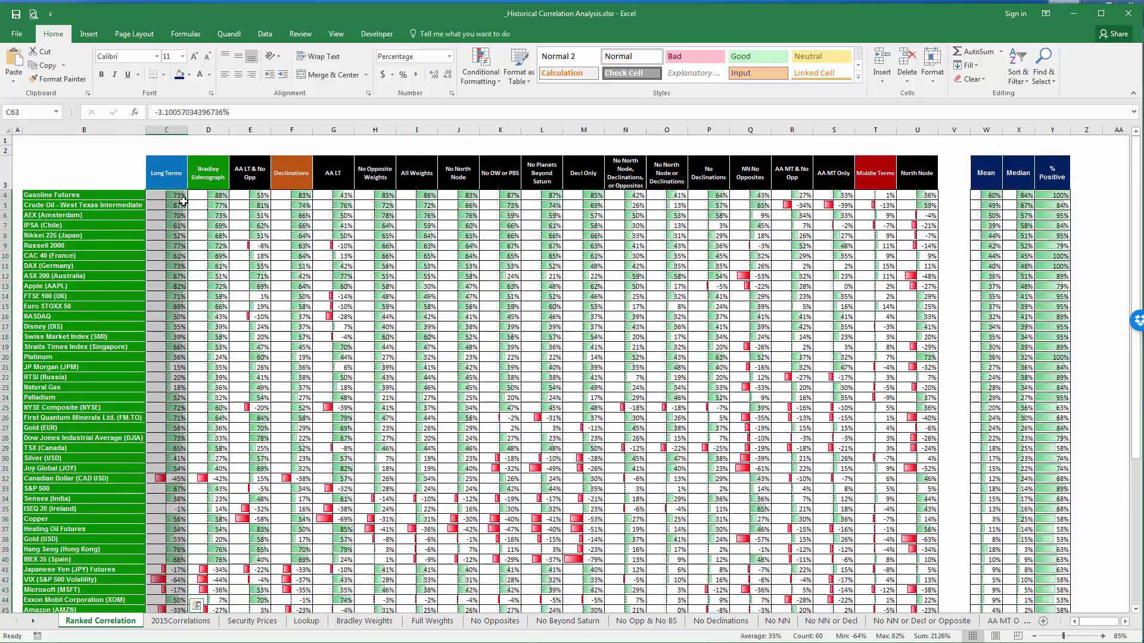
Check the Long Terms % Positive value in C67 against the column's correlations from British Pound Futures up to Canadian Dollar.
{"action": "left_click", "coordinate": [209, 205]}
{"action": "scroll", "coordinate": [194, 489], "scroll_direction": "down", "scroll_amount": 8}
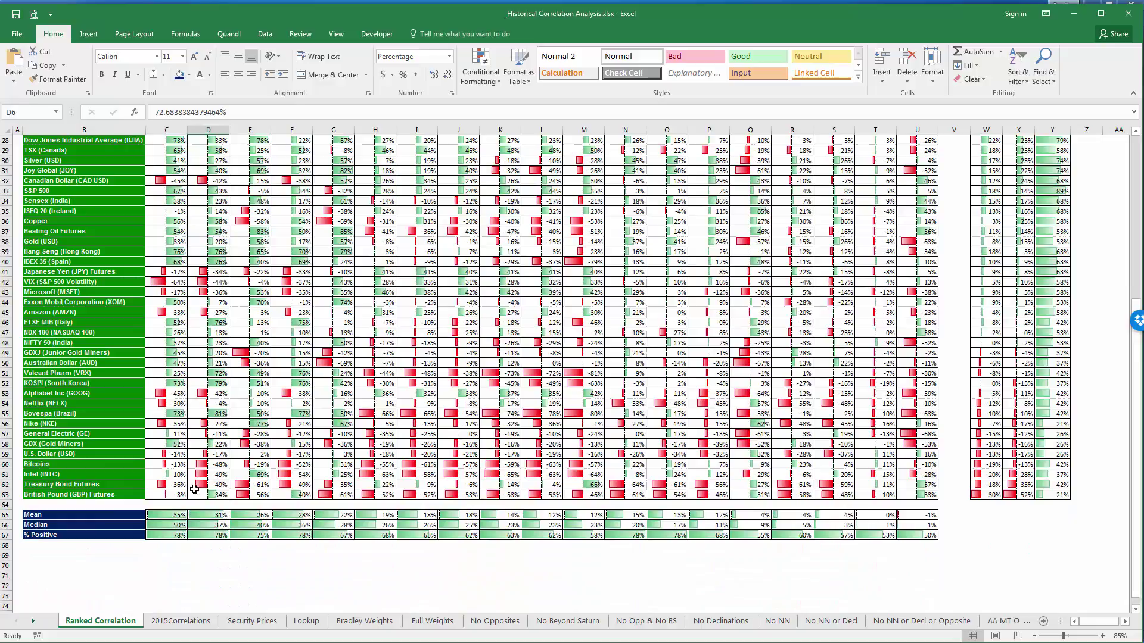
{"action": "left_click", "coordinate": [181, 525]}
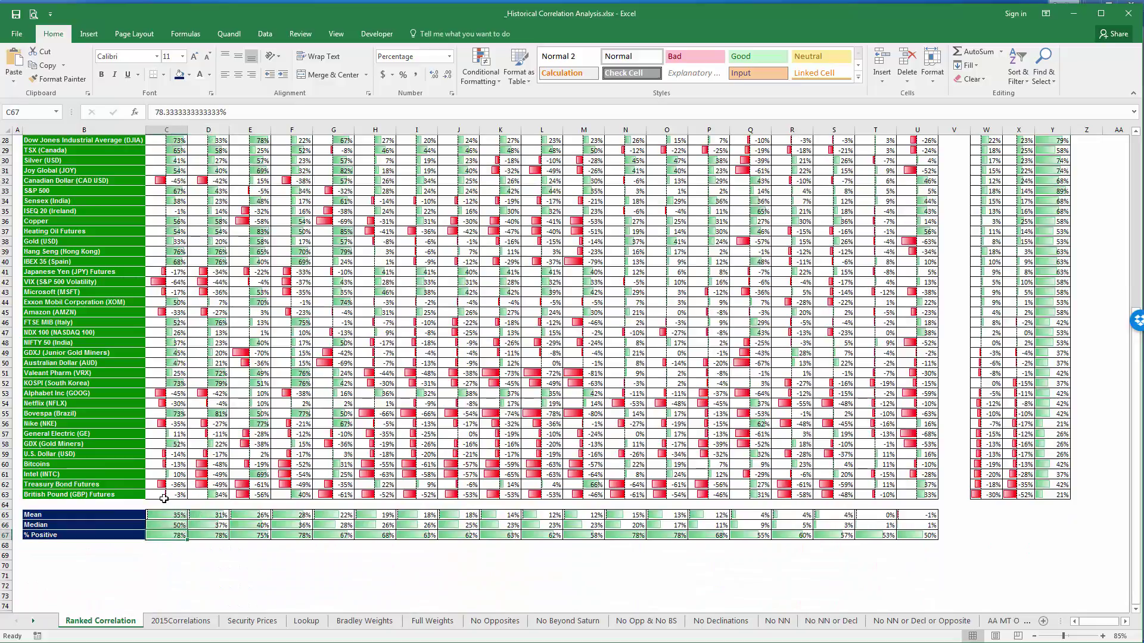
{"action": "left_click_drag", "start_coordinate": [167, 495], "coordinate": [149, 178]}
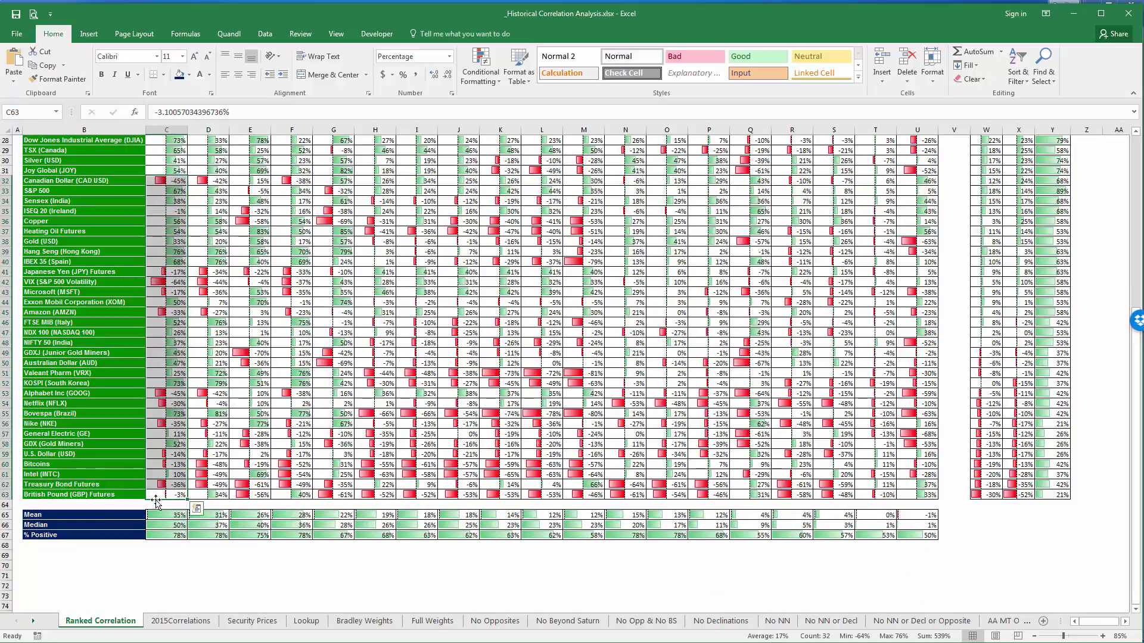
{"action": "left_click", "coordinate": [172, 538]}
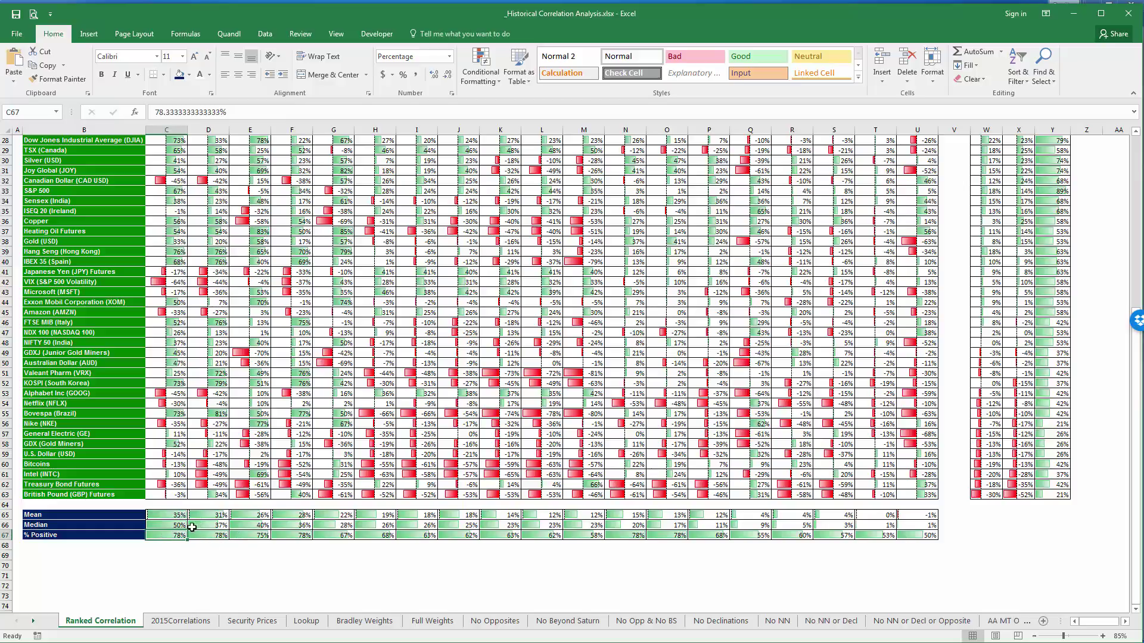
Highlight the % Positive row from Long Terms to Middle Terms and inspect the North Node value in U67.
{"action": "left_click_drag", "start_coordinate": [156, 535], "coordinate": [834, 534]}
{"action": "scroll", "coordinate": [656, 554], "scroll_direction": "up", "scroll_amount": 1}
{"action": "left_click", "coordinate": [322, 606]}
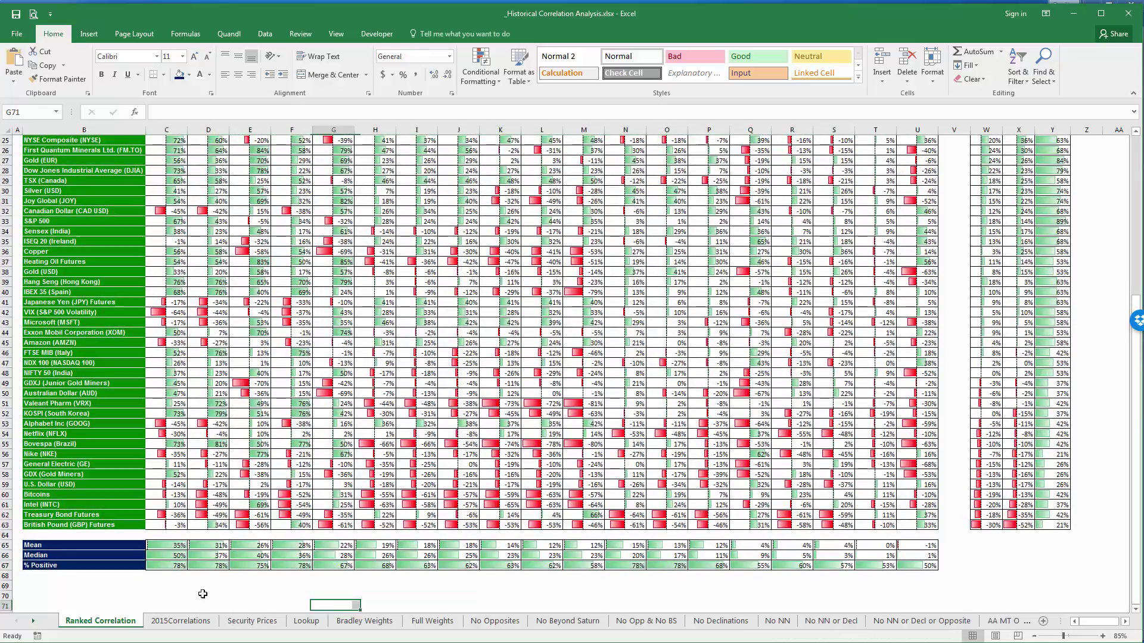
{"action": "left_click", "coordinate": [161, 568]}
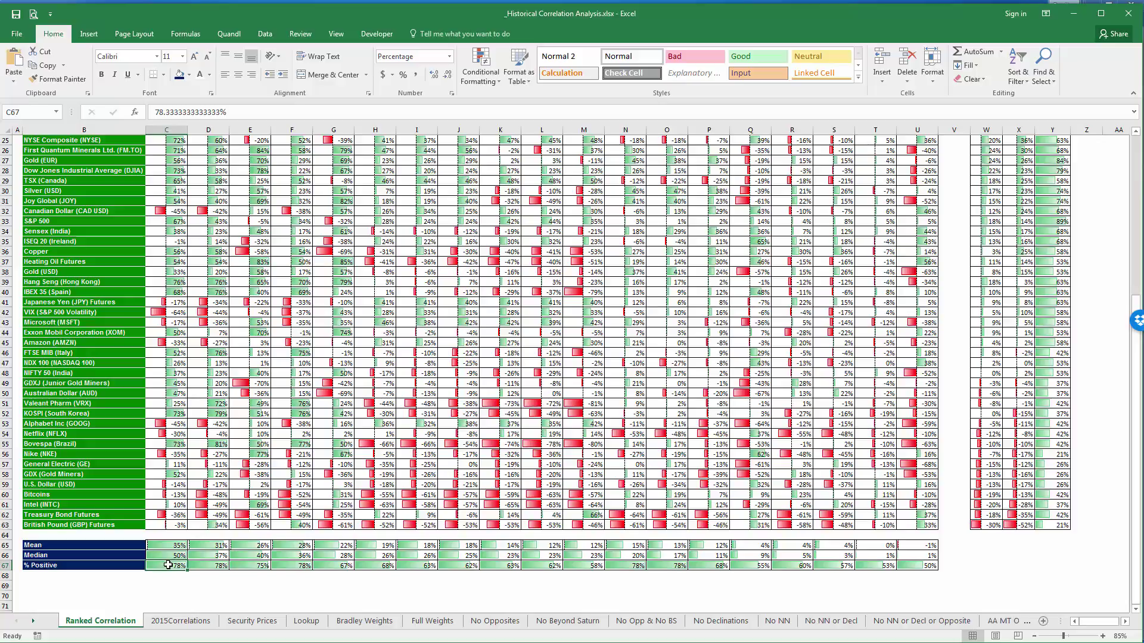
{"action": "left_click", "coordinate": [34, 565]}
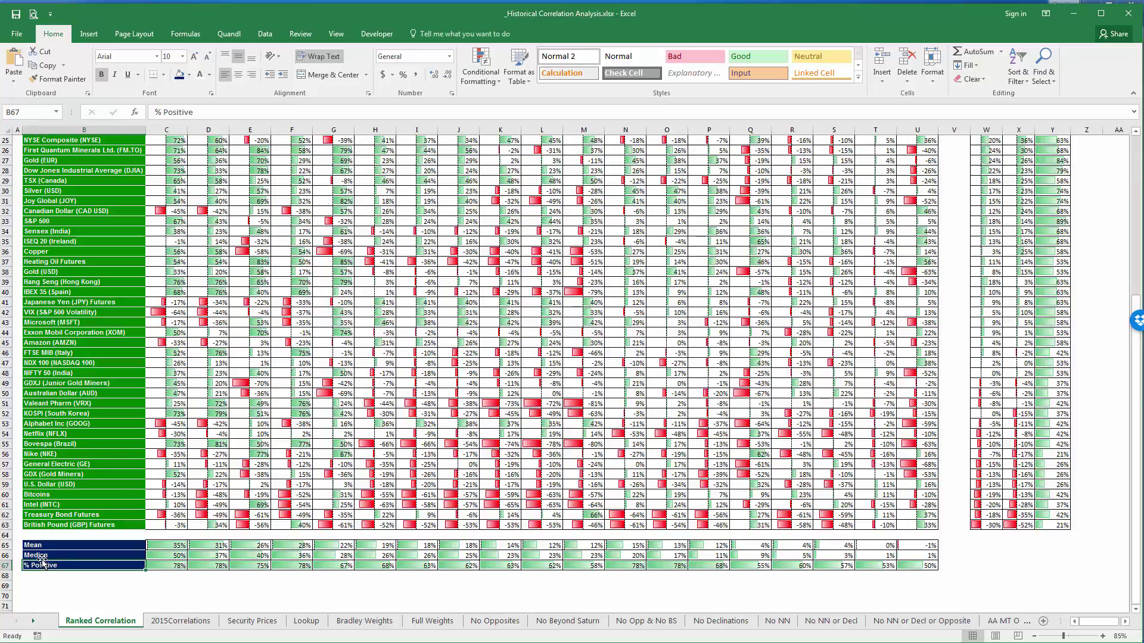
{"action": "left_click_drag", "start_coordinate": [177, 565], "coordinate": [900, 569]}
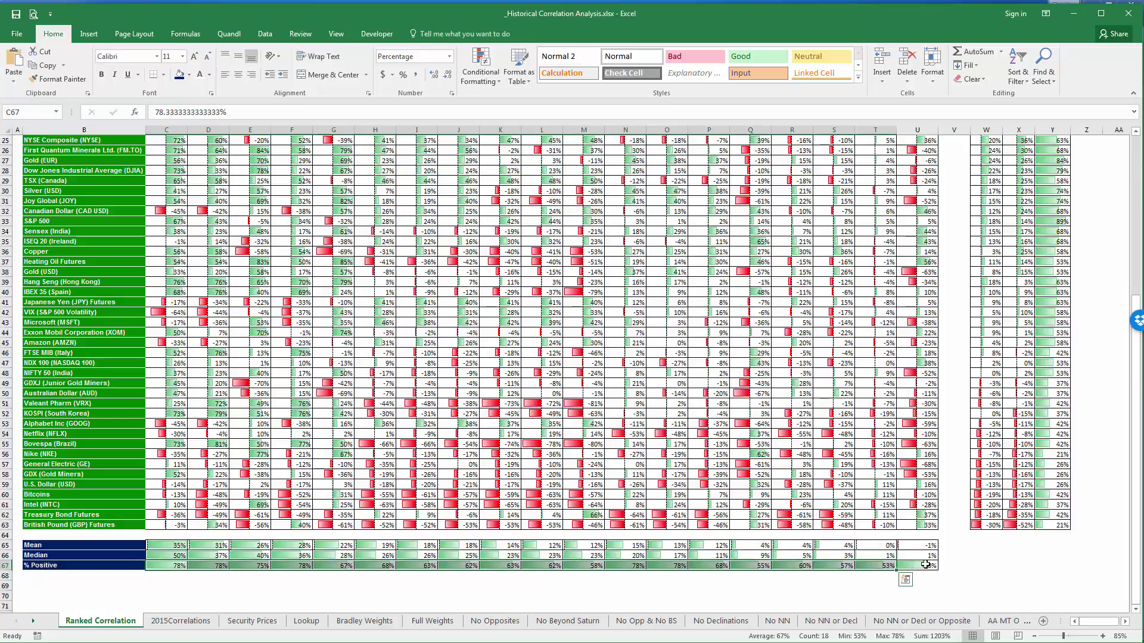
{"action": "left_click", "coordinate": [922, 566]}
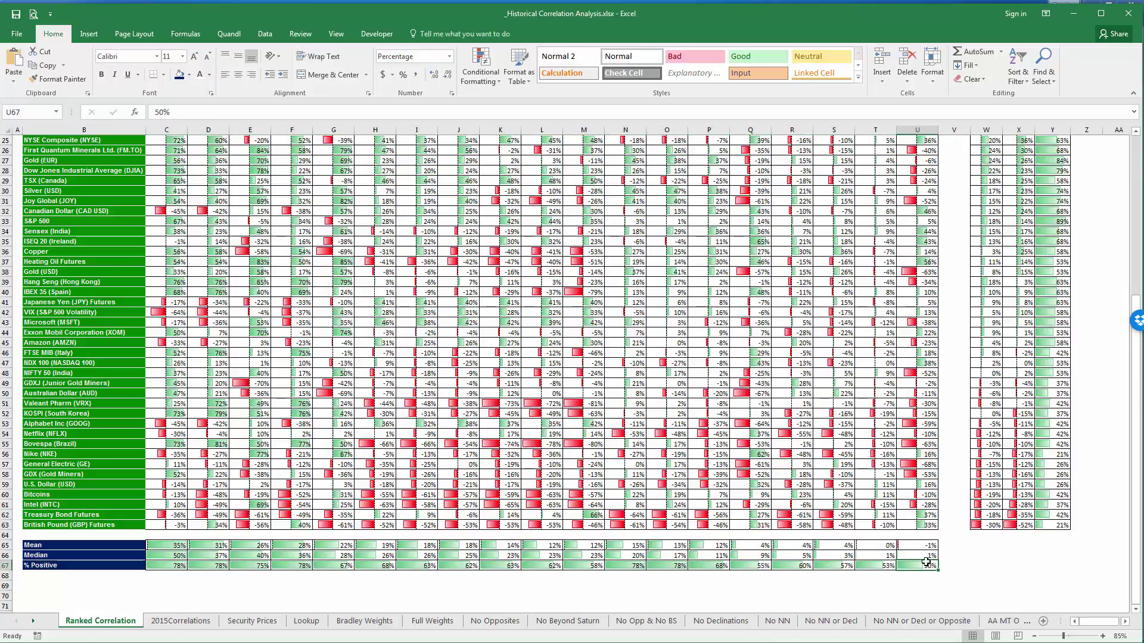
Highlight the Median and % Positive rows in C66:U67 and look at the Long Terms summary values.
{"action": "left_click_drag", "start_coordinate": [940, 566], "coordinate": [161, 534]}
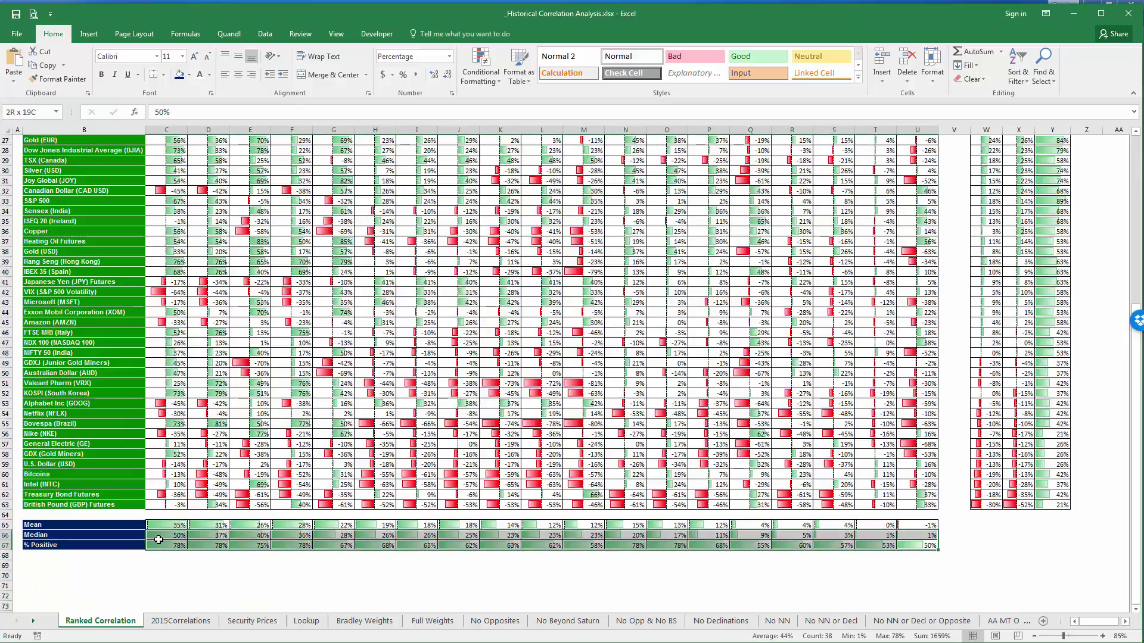
{"action": "left_click", "coordinate": [161, 533]}
{"action": "left_click", "coordinate": [162, 526]}
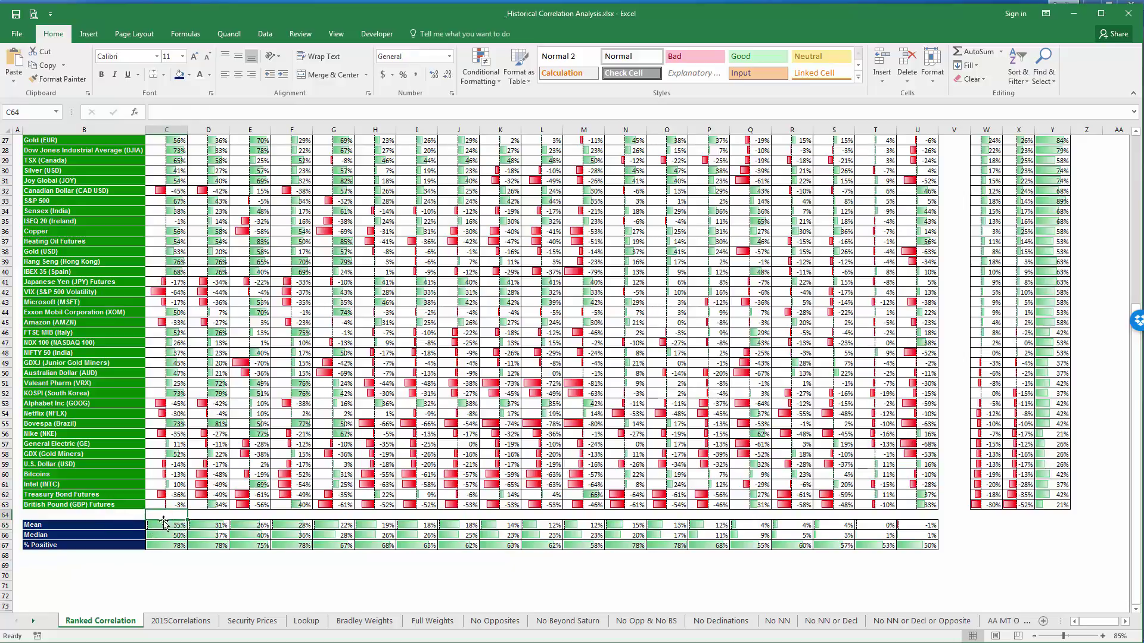
Highlight the Mean row C65:U65 and all indicator correlations in C4:U63 to compare them with the summary rows.
{"action": "left_click_drag", "start_coordinate": [170, 520], "coordinate": [917, 525]}
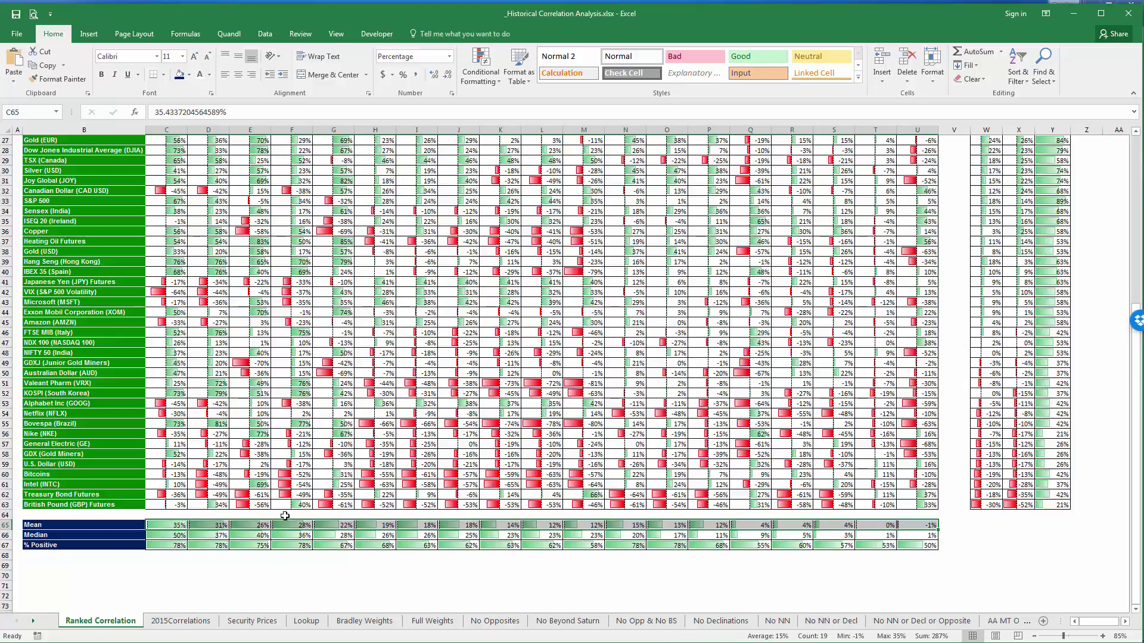
{"action": "left_click_drag", "start_coordinate": [920, 508], "coordinate": [169, 184]}
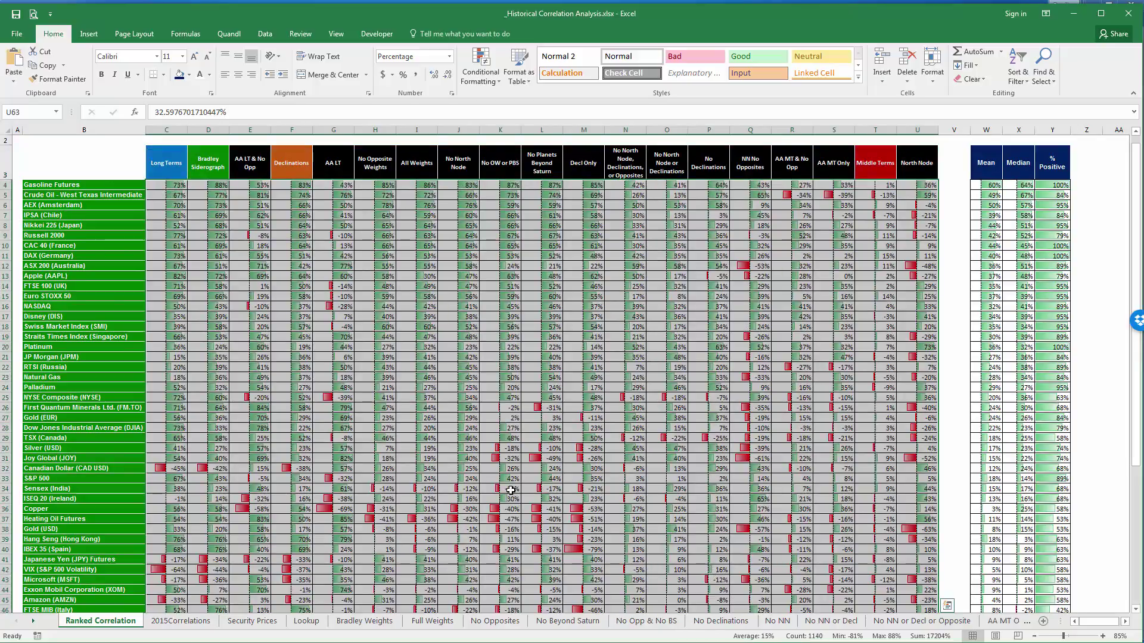
{"action": "scroll", "coordinate": [323, 495], "scroll_direction": "down", "scroll_amount": 8}
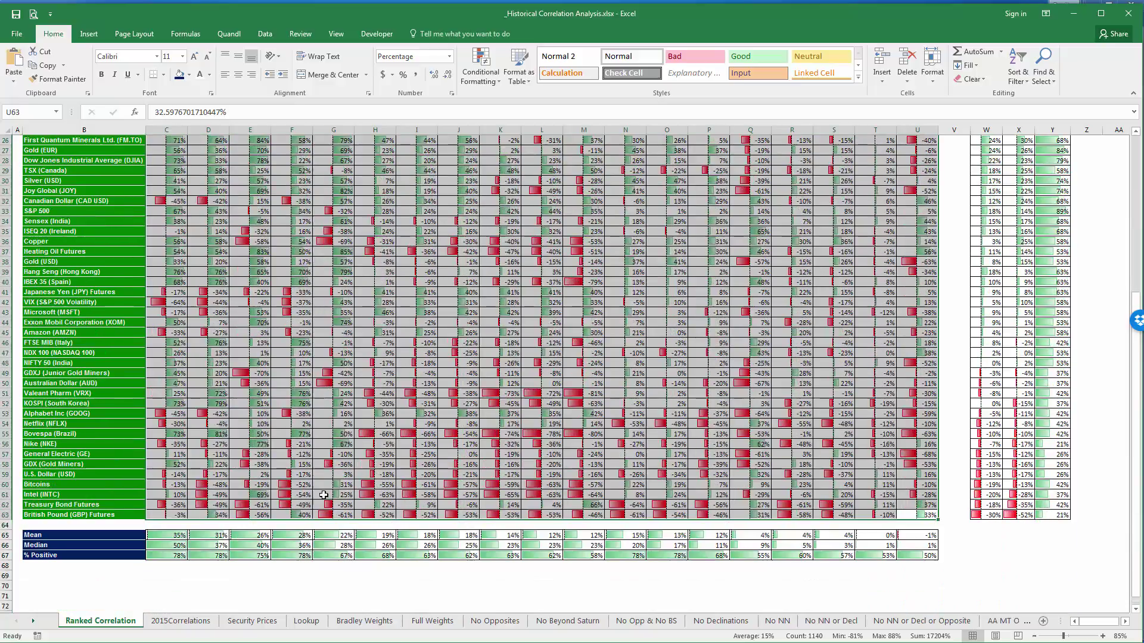
{"action": "scroll", "coordinate": [316, 512], "scroll_direction": "down", "scroll_amount": 1}
Inspect the Declinations % Positive value in F67 and highlight the Median row C66:U66.
{"action": "left_click", "coordinate": [308, 532]}
{"action": "scroll", "coordinate": [309, 527], "scroll_direction": "down", "scroll_amount": 2}
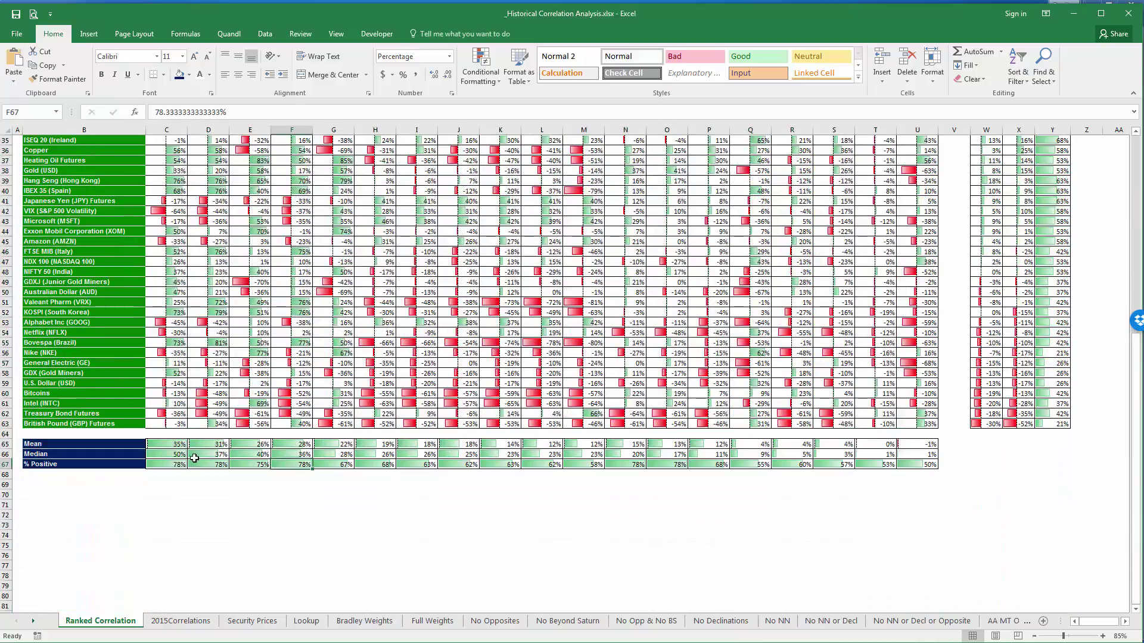
{"action": "left_click_drag", "start_coordinate": [164, 456], "coordinate": [918, 454]}
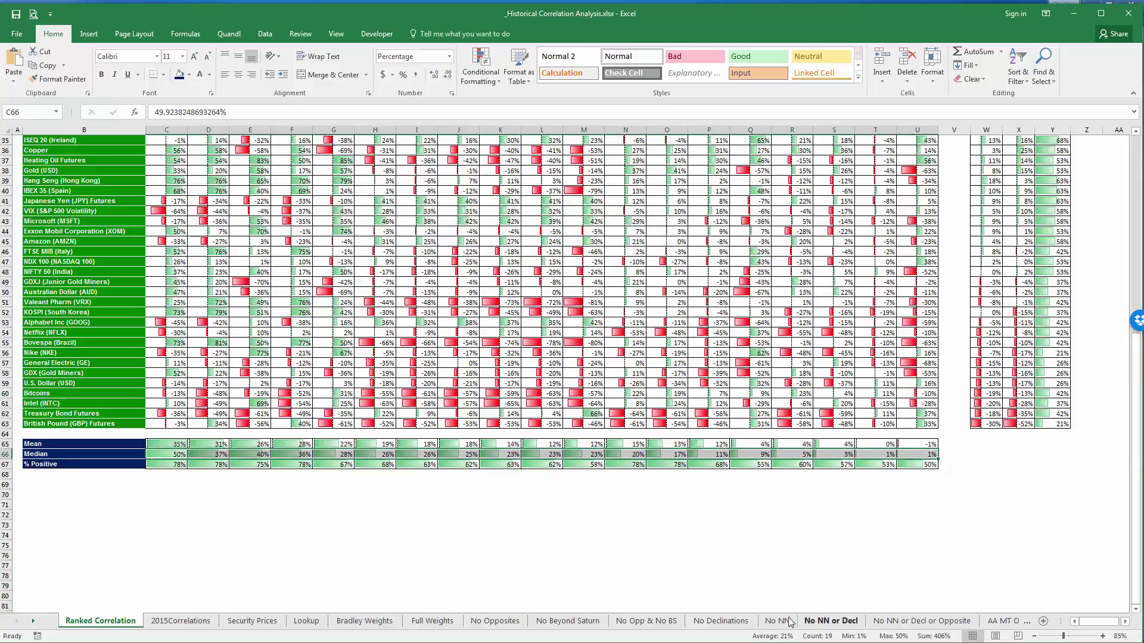
Highlight the Mean, Median and % Positive headings in W3:Y3 and inspect the Gasoline Futures mean and % positive in W4 and Y4.
{"action": "scroll", "coordinate": [897, 506], "scroll_direction": "up", "scroll_amount": 7}
{"action": "scroll", "coordinate": [897, 505], "scroll_direction": "up", "scroll_amount": 5}
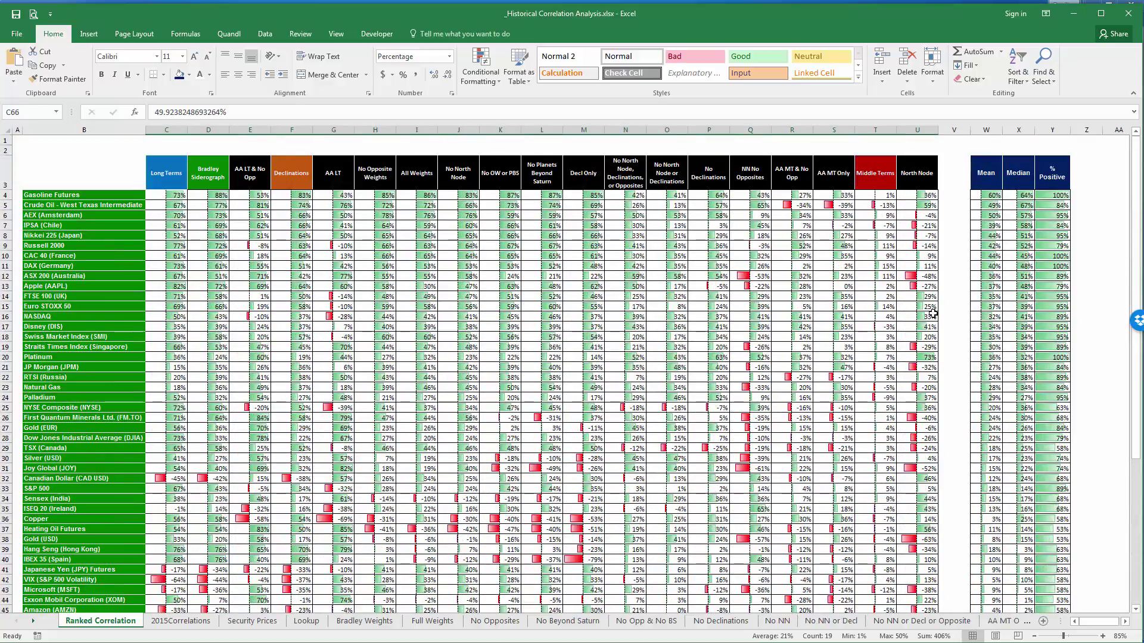
{"action": "left_click_drag", "start_coordinate": [986, 176], "coordinate": [1053, 174]}
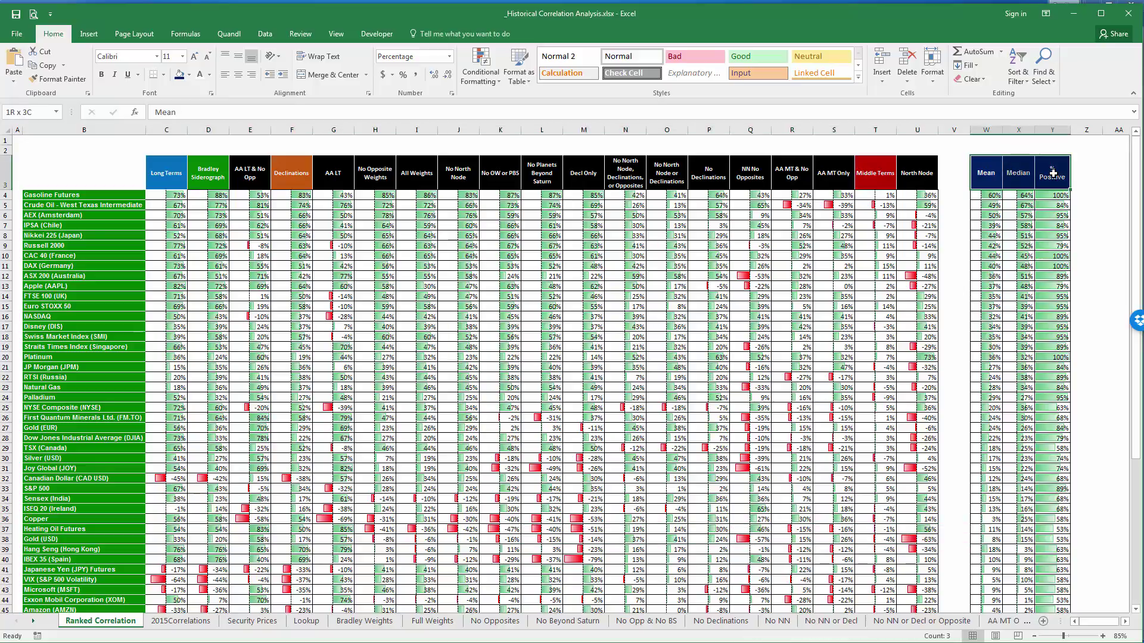
{"action": "key", "text": "ctrl+Home"}
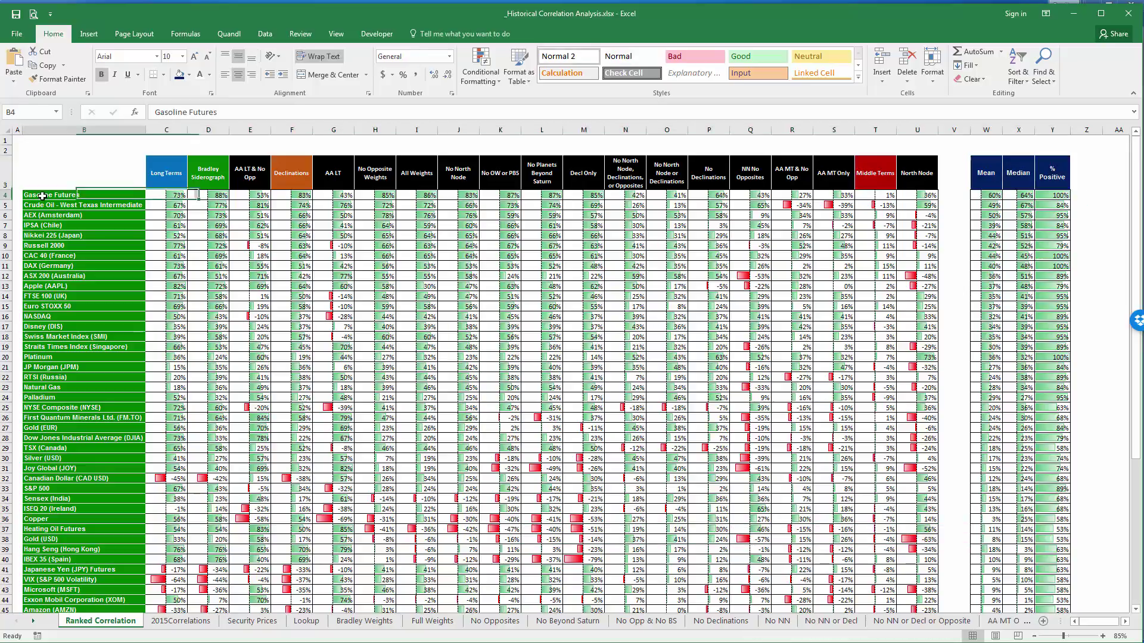
{"action": "left_click", "coordinate": [987, 196]}
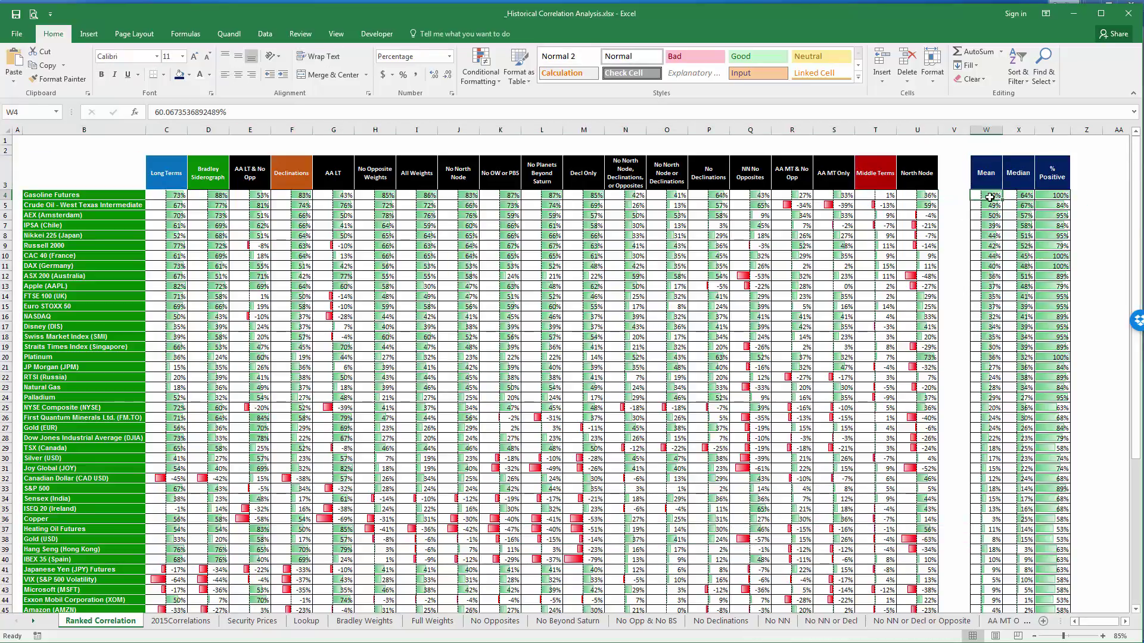
{"action": "left_click", "coordinate": [1033, 203]}
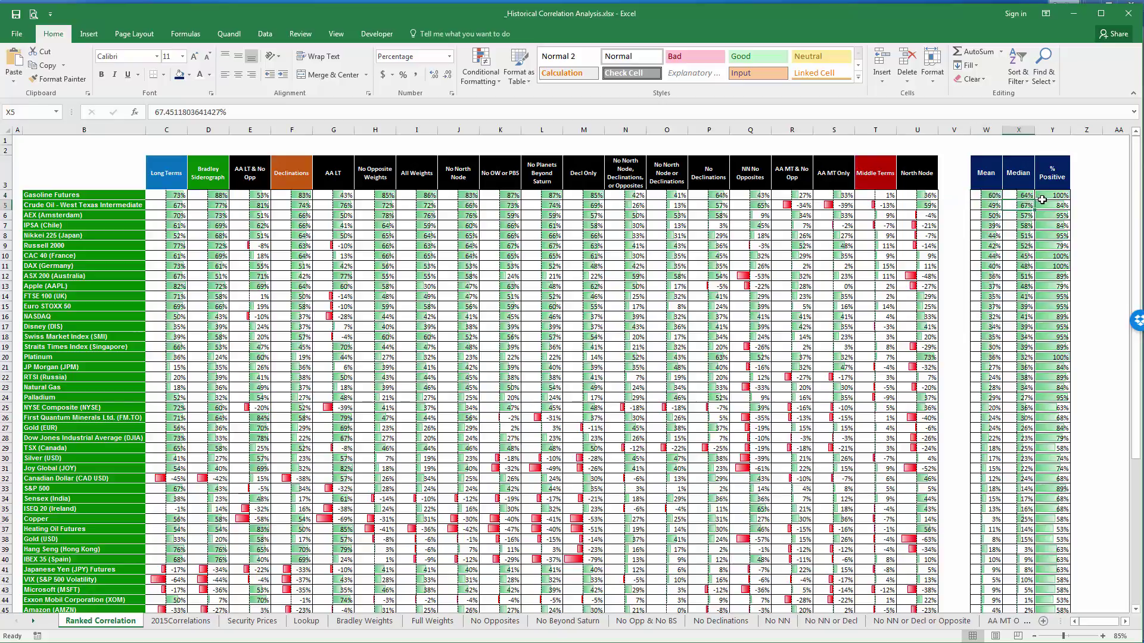
{"action": "left_click", "coordinate": [1049, 197]}
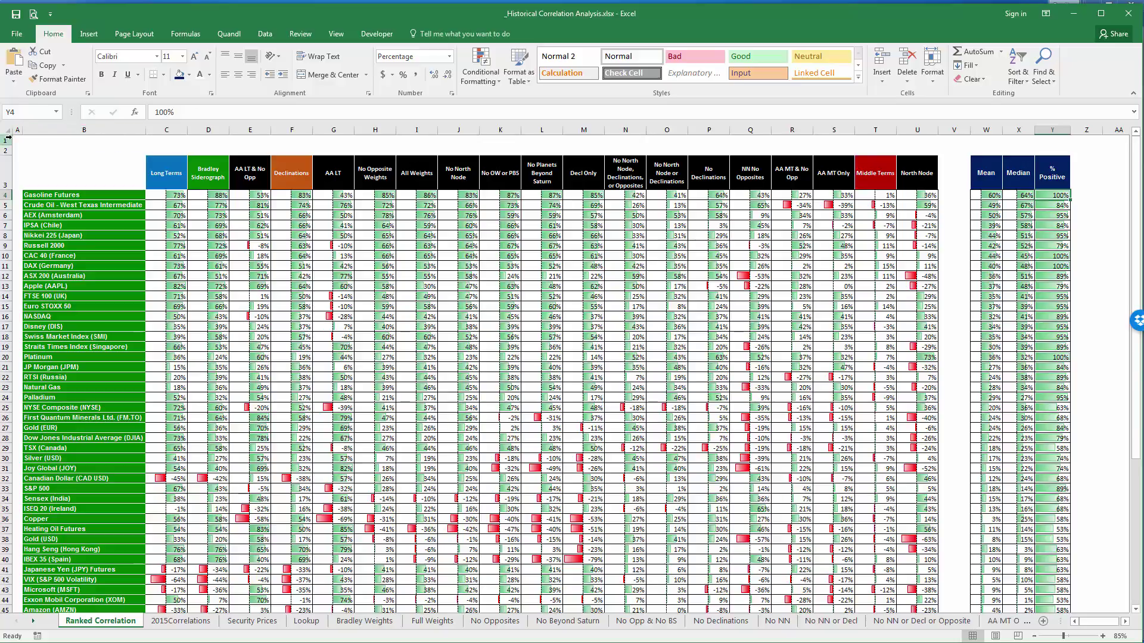
{"action": "key", "text": "ctrl+Home"}
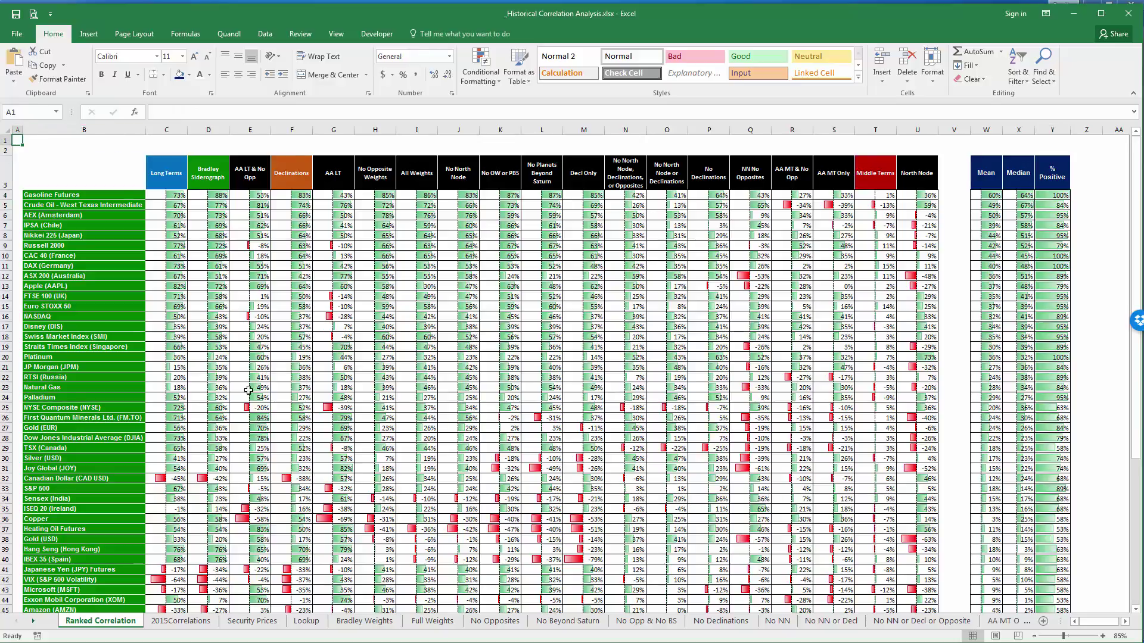
On the 2015Correlations sheet, highlight the Bradley Siderograph mean and median in C7:D7 and the Declinations results in C10:E10.
{"action": "left_click", "coordinate": [180, 621]}
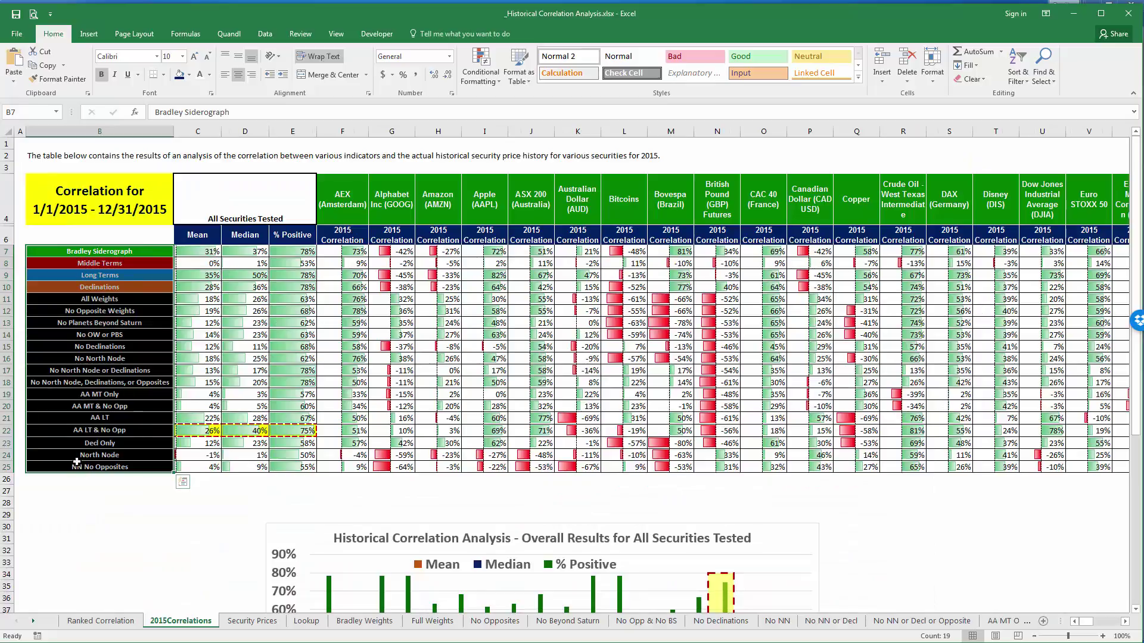
{"action": "left_click_drag", "start_coordinate": [301, 429], "coordinate": [192, 418]}
{"action": "left_click_drag", "start_coordinate": [203, 250], "coordinate": [254, 251]}
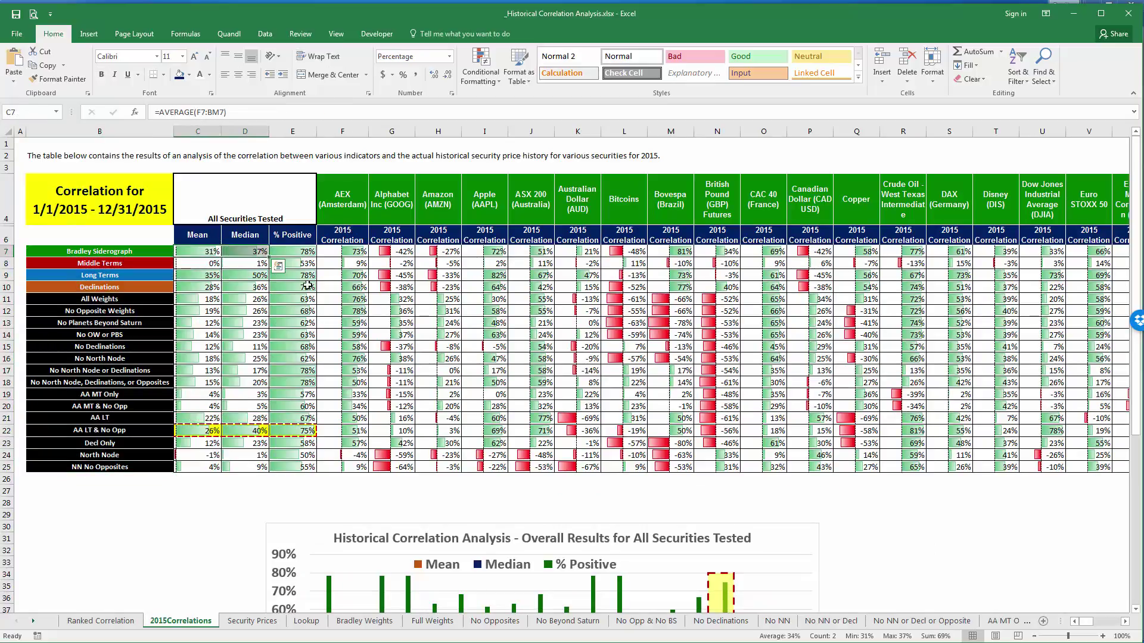
{"action": "left_click_drag", "start_coordinate": [301, 286], "coordinate": [197, 283]}
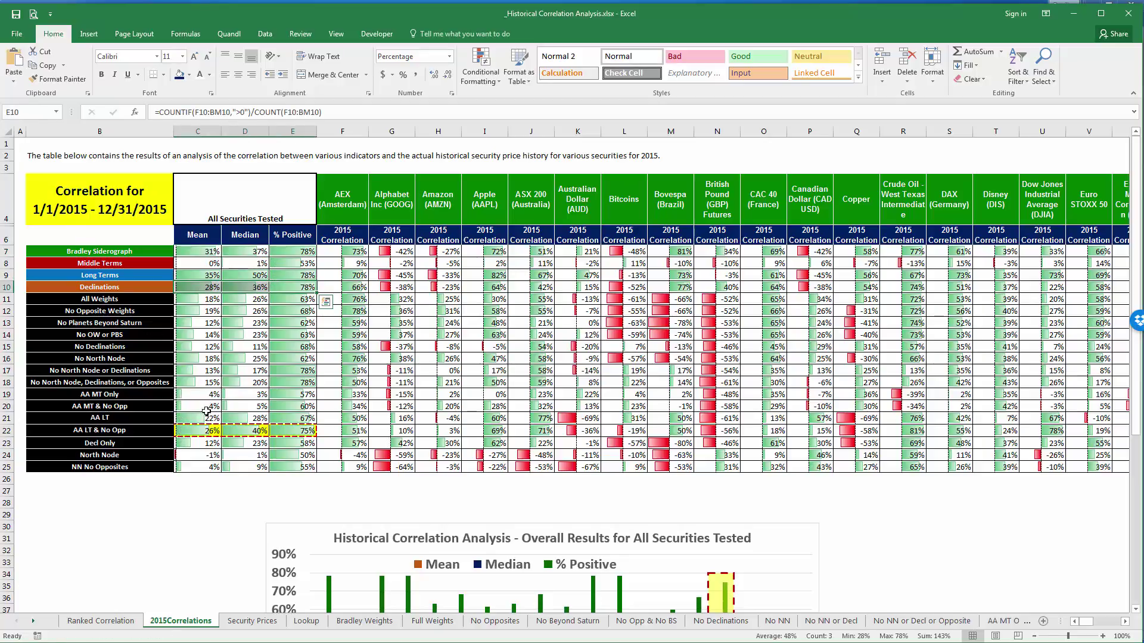
Highlight the AA LT & No Opp results in C22:E22 and view the overall results chart below the table.
{"action": "left_click_drag", "start_coordinate": [193, 431], "coordinate": [309, 432]}
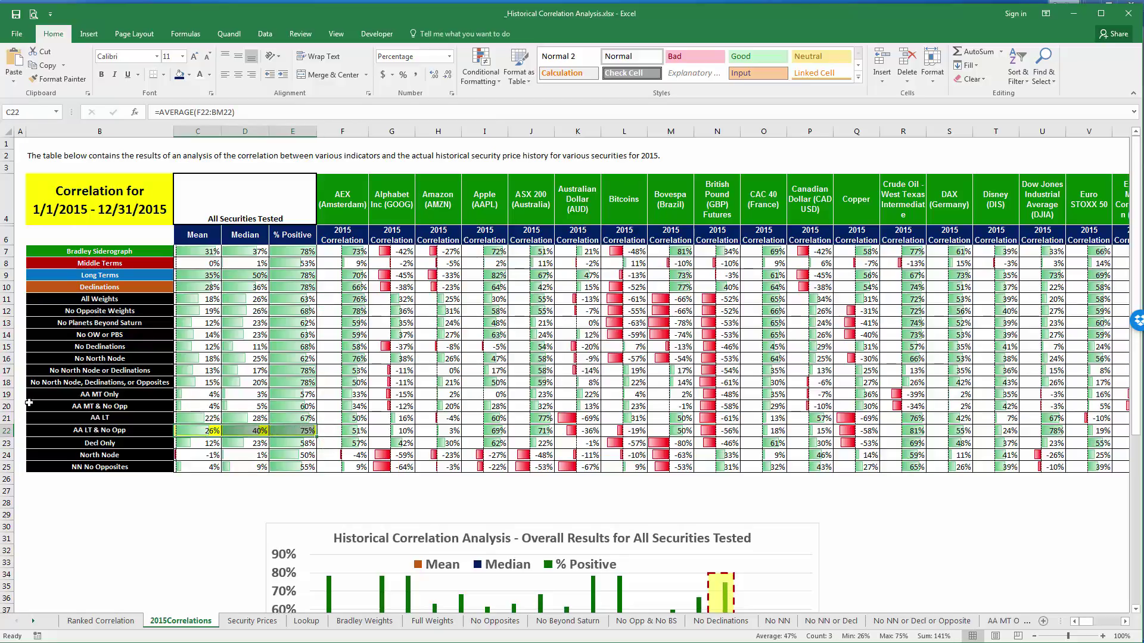
{"action": "left_click_drag", "start_coordinate": [192, 431], "coordinate": [299, 427]}
{"action": "key", "text": "ctrl+c"}
{"action": "left_click", "coordinate": [18, 140]}
{"action": "scroll", "coordinate": [417, 357], "scroll_direction": "down", "scroll_amount": 5}
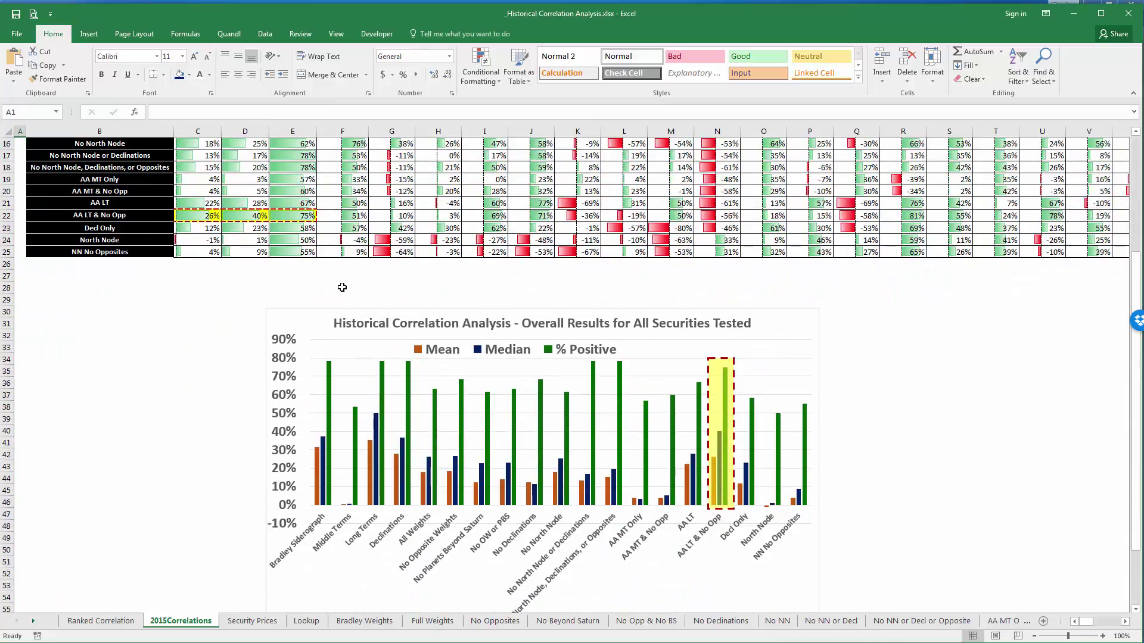